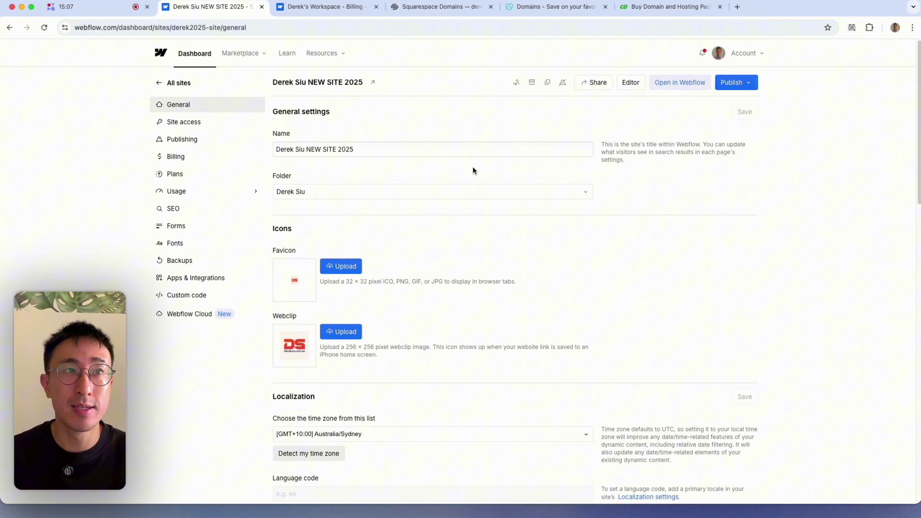
Check the site's Publishing settings and its Plans page (CMS Legacy, $23/mo yearly)
{"action": "left_click", "coordinate": [211, 142]}
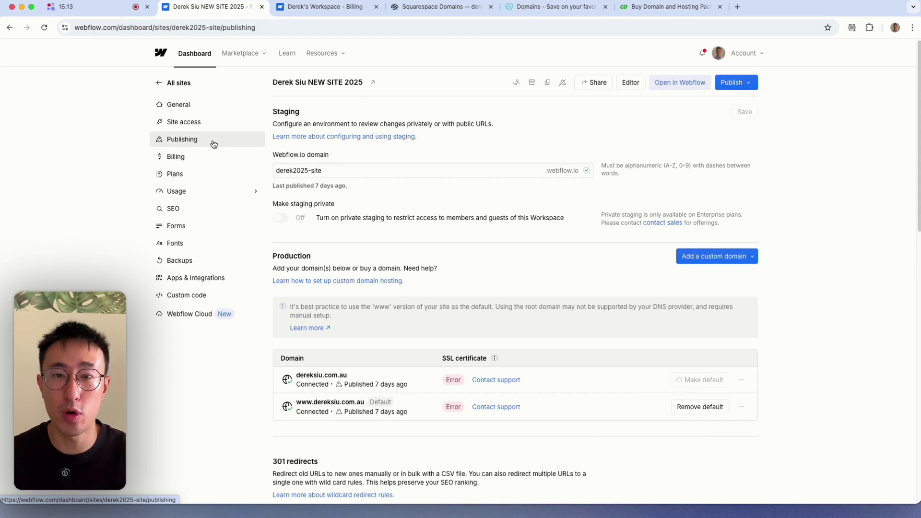
{"action": "left_click", "coordinate": [186, 175]}
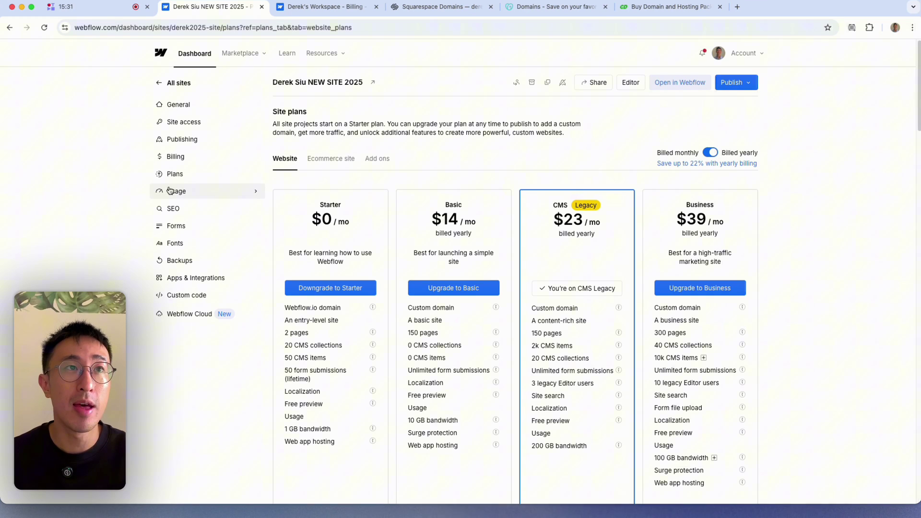
{"action": "left_click", "coordinate": [182, 140]}
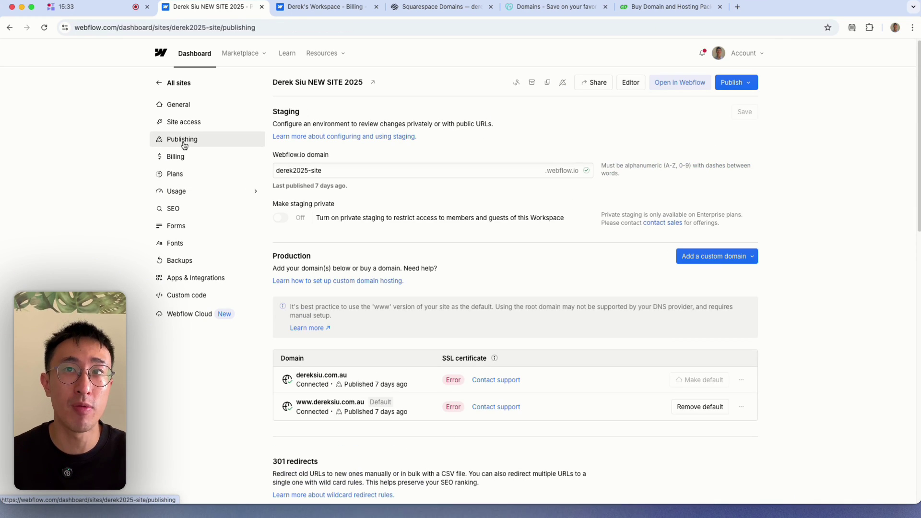
{"action": "scroll", "coordinate": [567, 251], "scroll_direction": "down", "scroll_amount": 1}
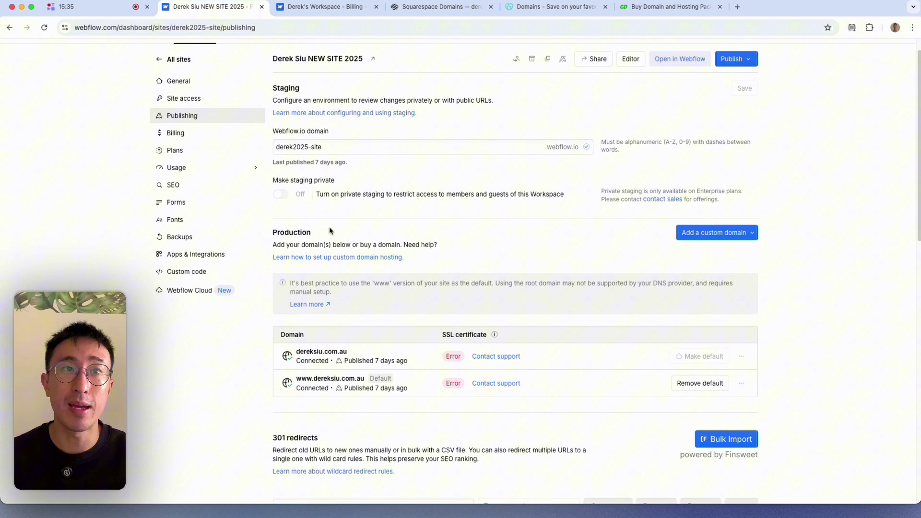
{"action": "left_click_drag", "start_coordinate": [329, 226], "coordinate": [388, 253]}
{"action": "left_click", "coordinate": [698, 234]}
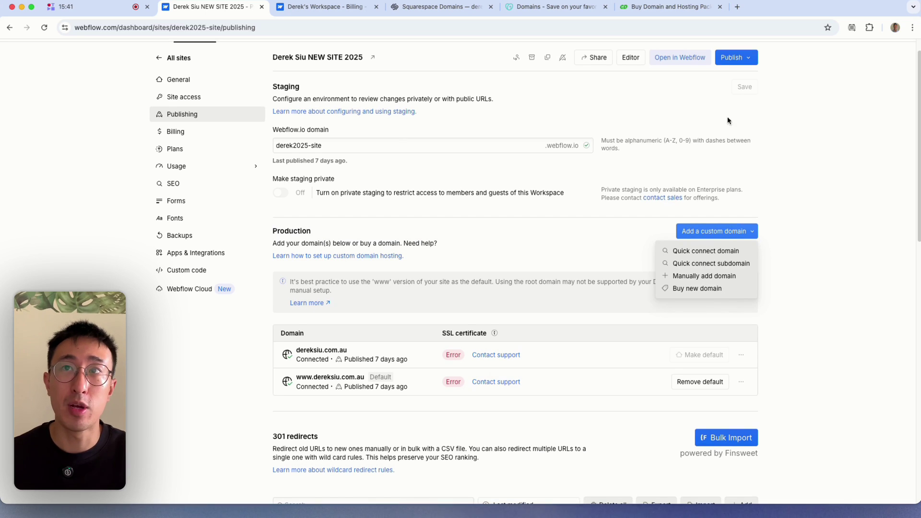
{"action": "left_click", "coordinate": [735, 57]}
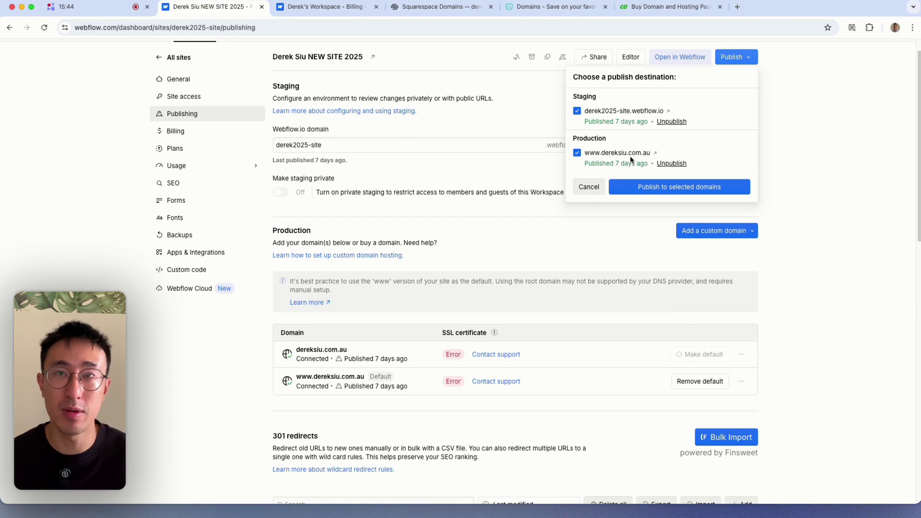
{"action": "left_click", "coordinate": [619, 154]}
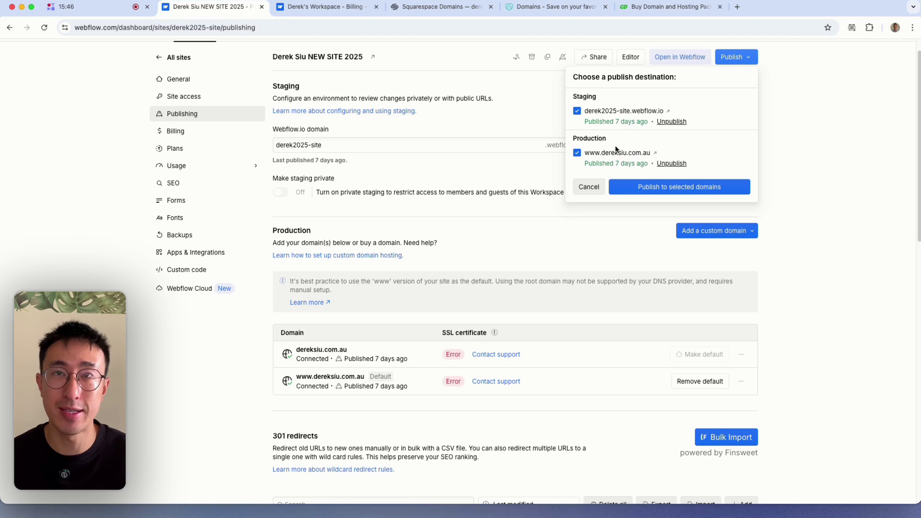
{"action": "left_click", "coordinate": [615, 154]}
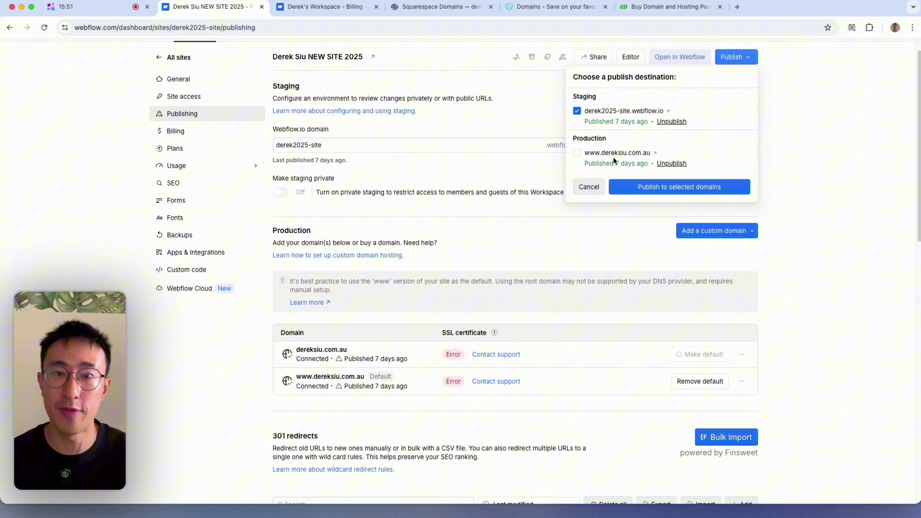
{"action": "left_click", "coordinate": [833, 190]}
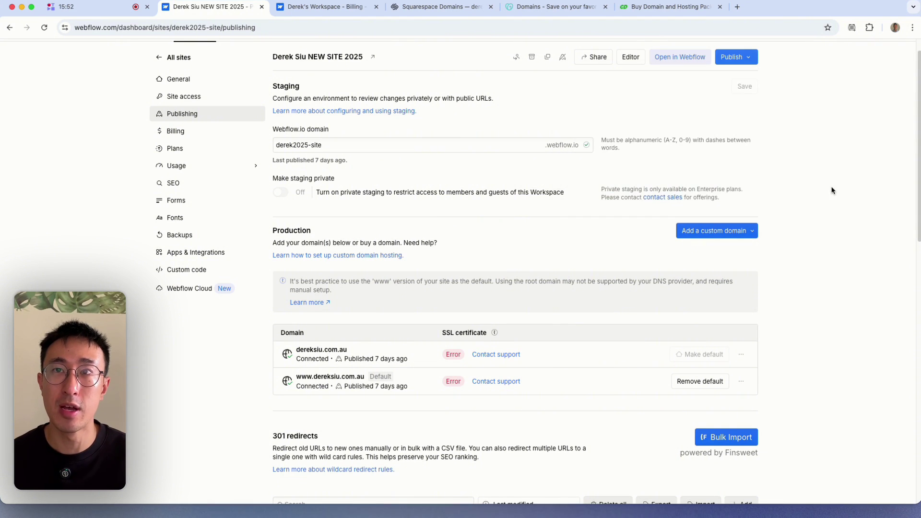
{"action": "left_click", "coordinate": [716, 231]}
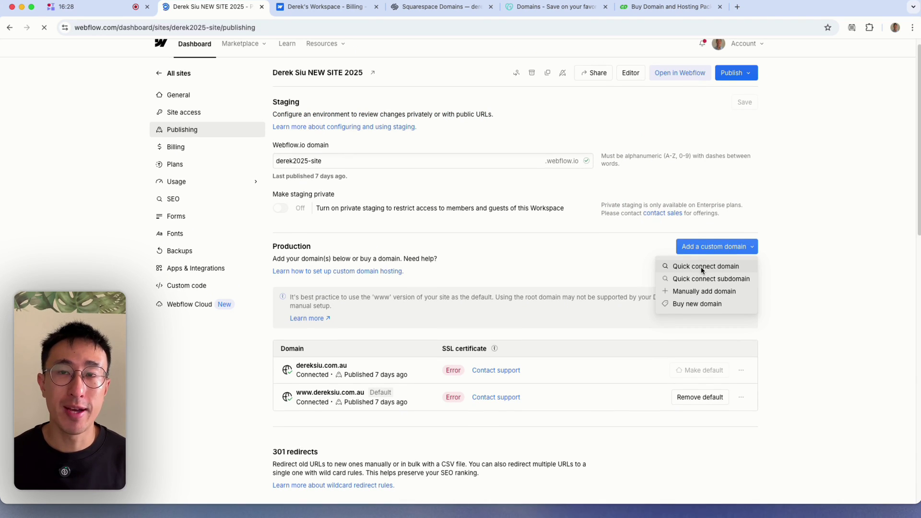
Submit dereksiu.com.au for analysis in the Entri quick-connect domain flow
{"action": "key", "text": "Escape"}
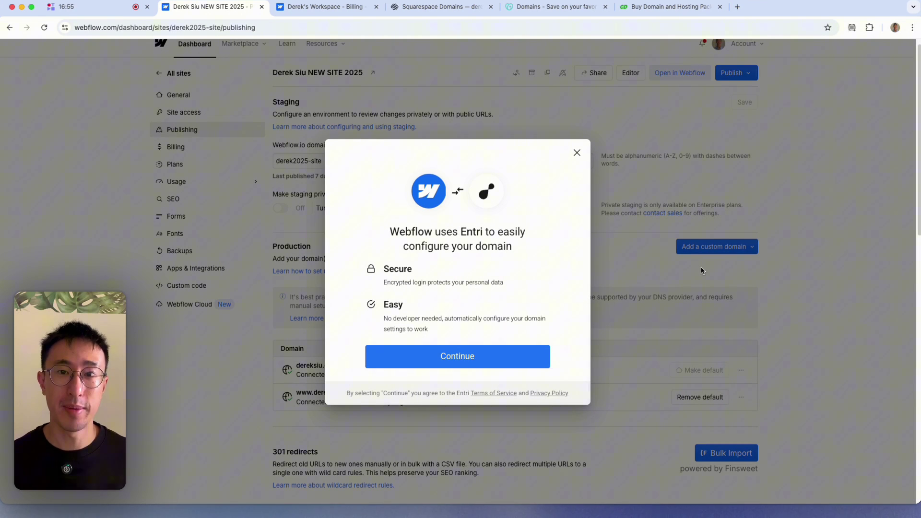
{"action": "left_click", "coordinate": [456, 357]}
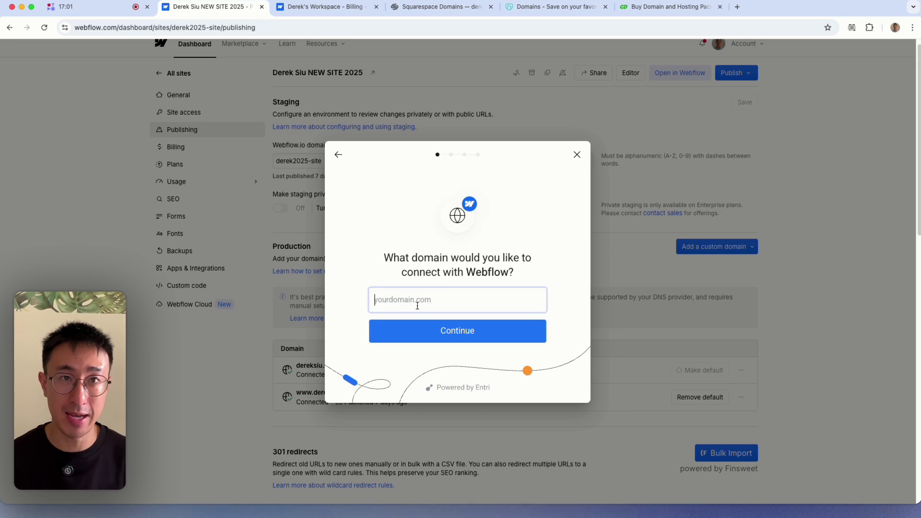
{"action": "type", "text": "www.d"}
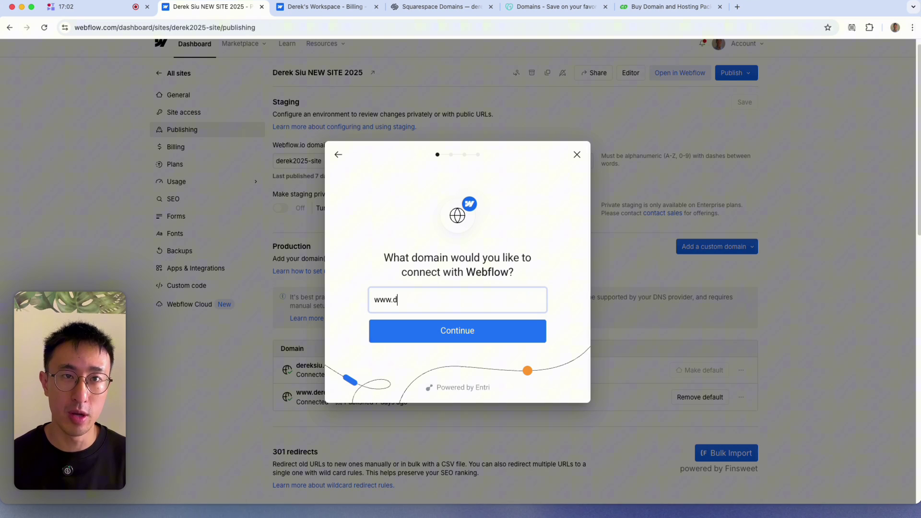
{"action": "type", "text": "ereksiu.com"}
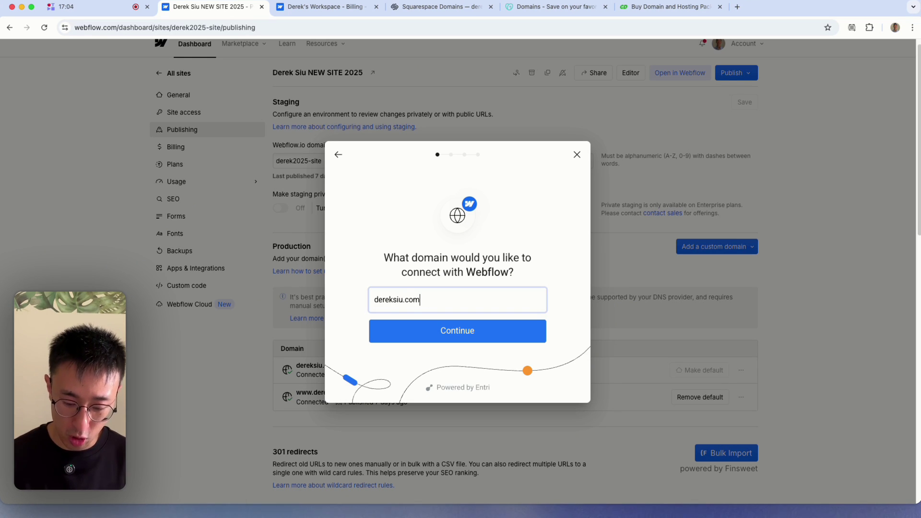
{"action": "type", "text": ".au"}
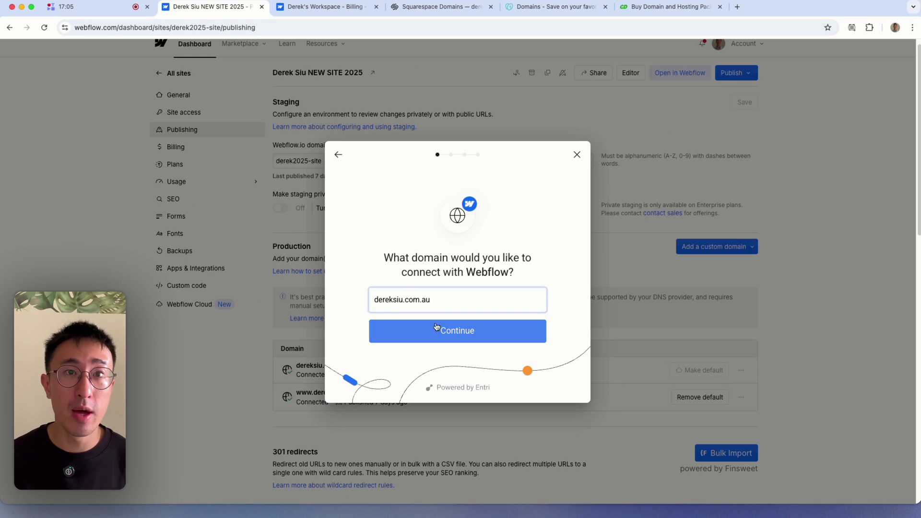
{"action": "left_click", "coordinate": [436, 326]}
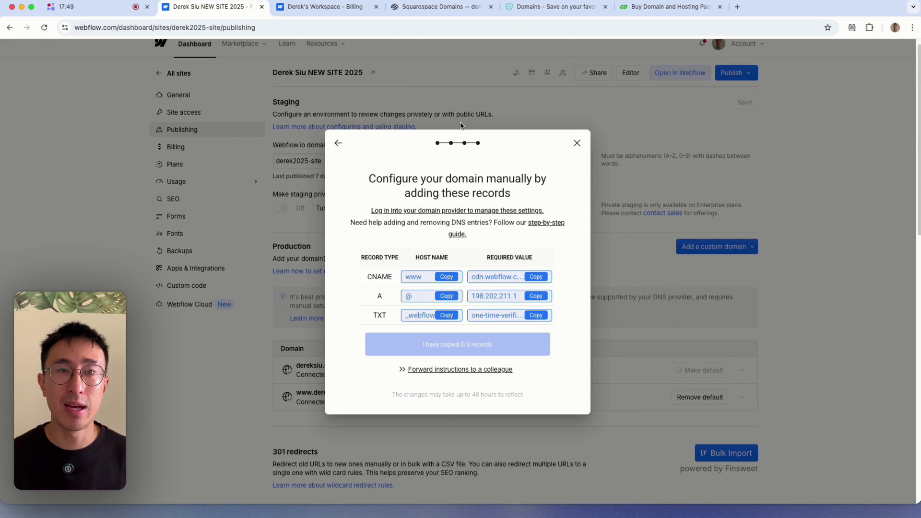
Review the required CNAME, A and TXT records, then exit the connection flow
{"action": "left_click_drag", "start_coordinate": [357, 253], "coordinate": [574, 313]}
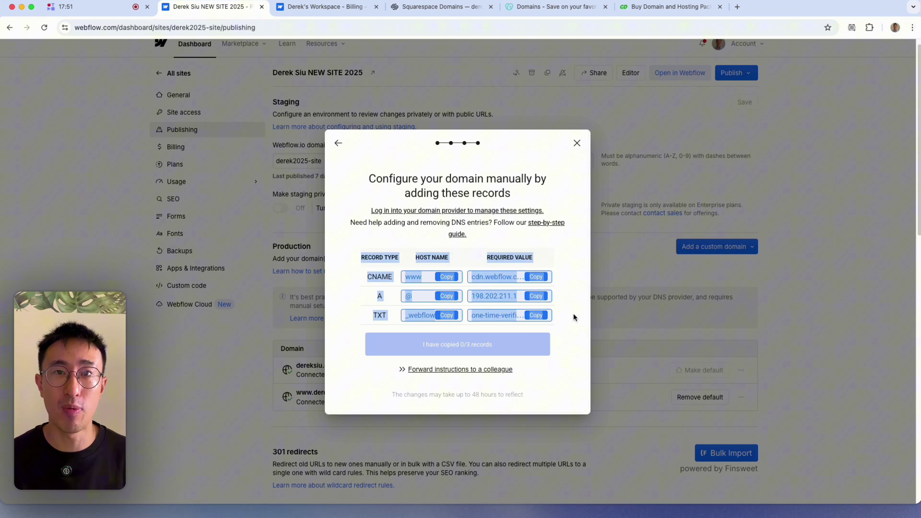
{"action": "left_click", "coordinate": [574, 312]}
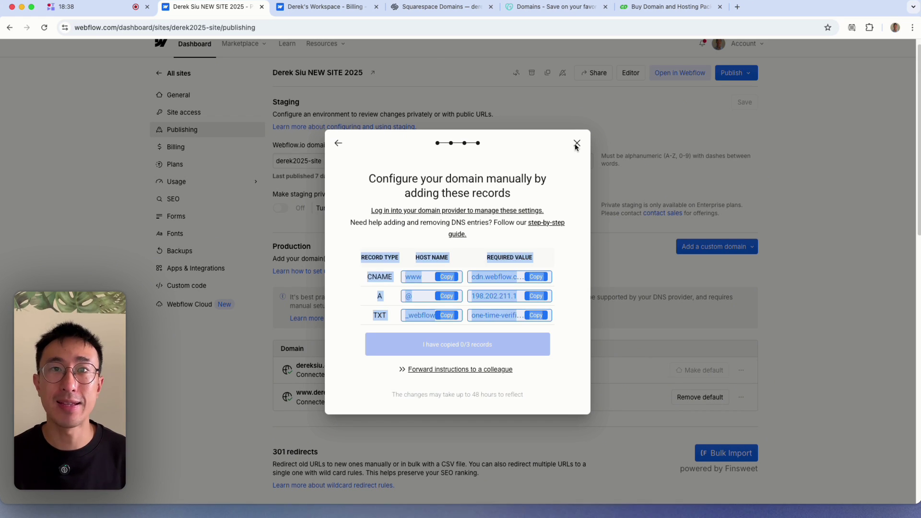
{"action": "left_click", "coordinate": [578, 143]}
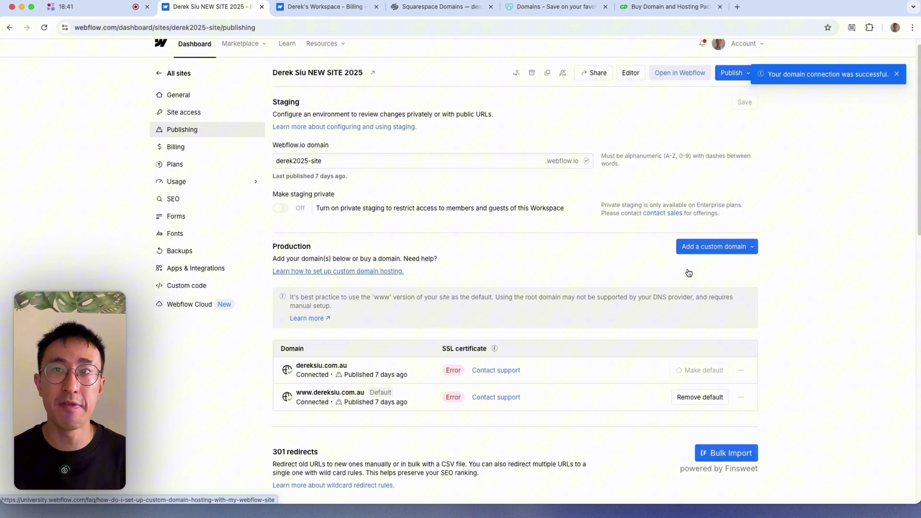
{"action": "left_click", "coordinate": [725, 247]}
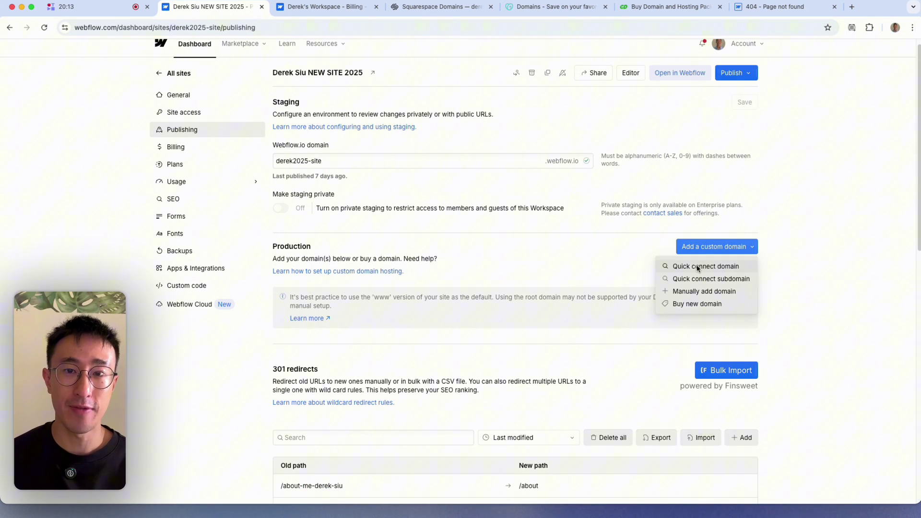
{"action": "left_click", "coordinate": [693, 291]}
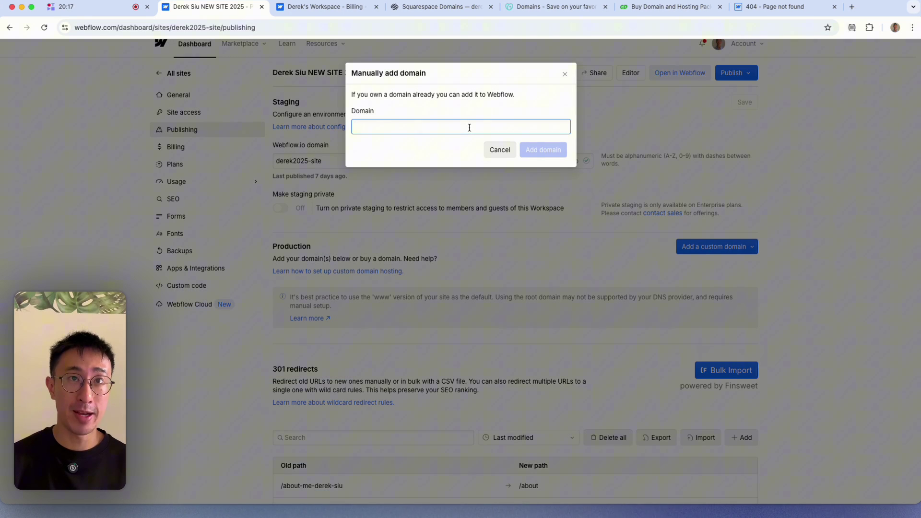
{"action": "type", "text": "www.dereks"}
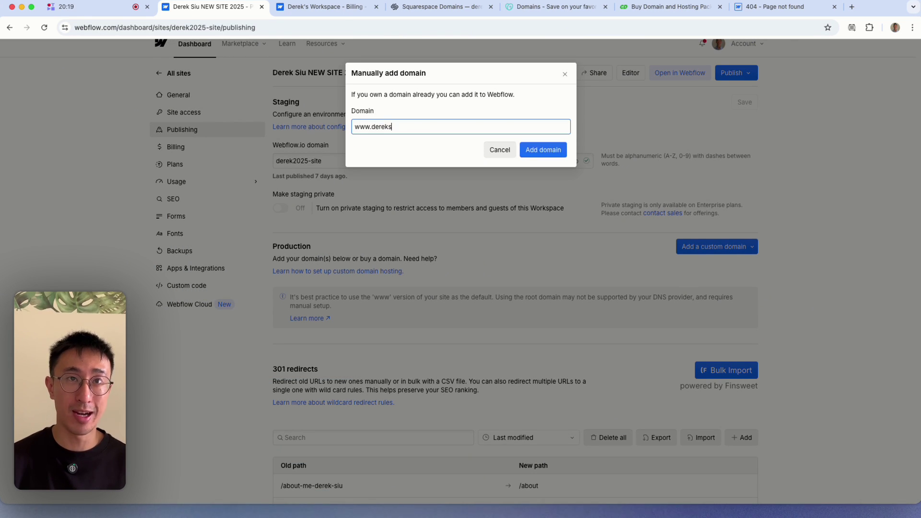
{"action": "type", "text": "iu.com.au"}
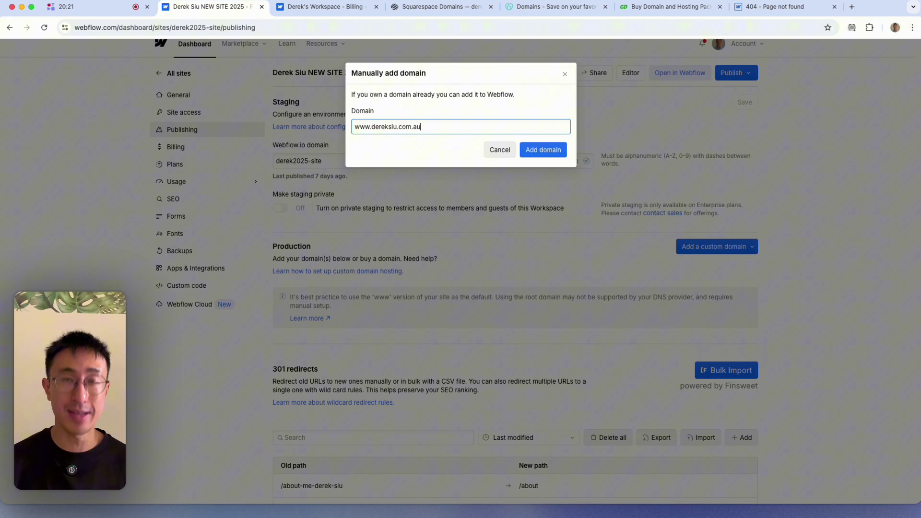
{"action": "left_click", "coordinate": [543, 149]}
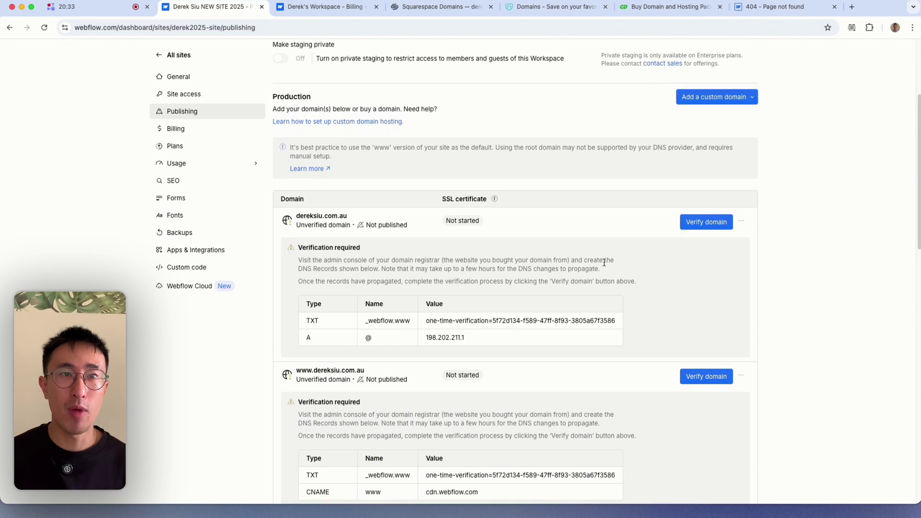
Review the TXT, A and CNAME verification records for both domains
{"action": "scroll", "coordinate": [562, 283], "scroll_direction": "down", "scroll_amount": 1}
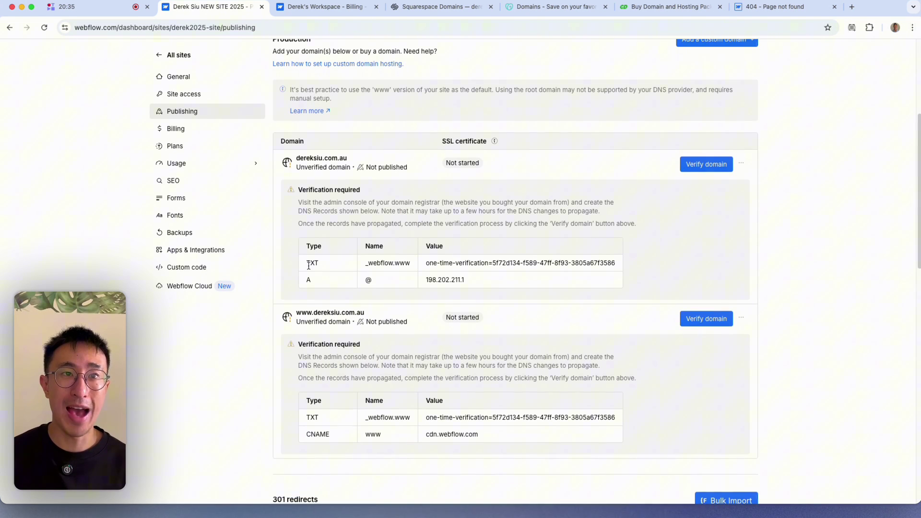
{"action": "left_click_drag", "start_coordinate": [304, 262], "coordinate": [461, 280]}
{"action": "left_click_drag", "start_coordinate": [302, 416], "coordinate": [475, 434]}
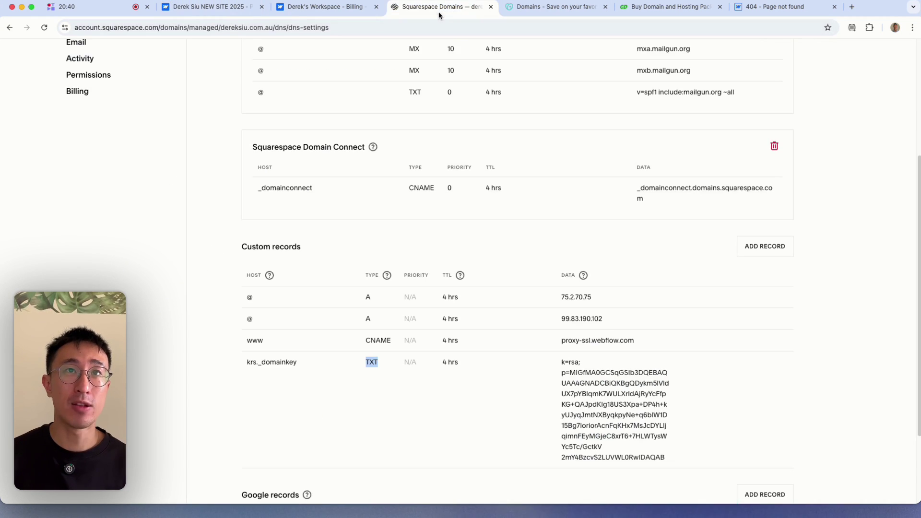
{"action": "left_click_drag", "start_coordinate": [432, 6], "coordinate": [326, 7]}
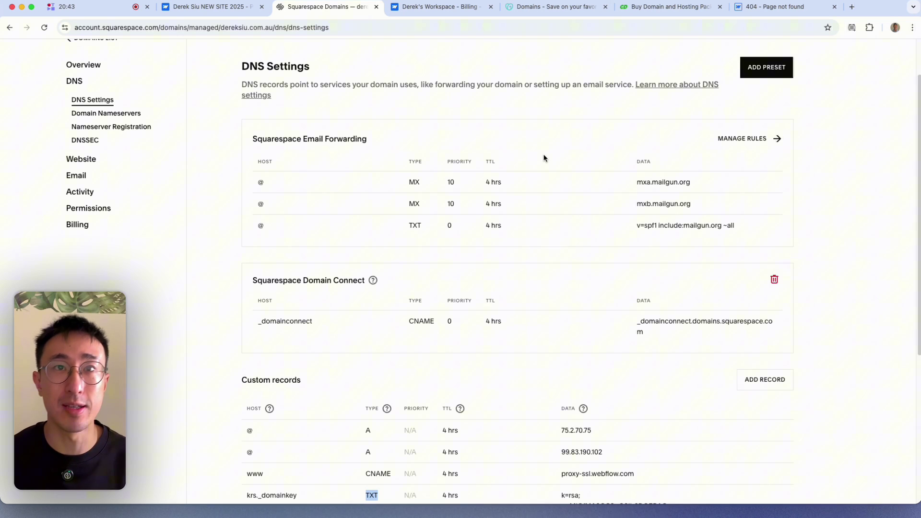
Review Squarespace's existing custom records: the @ A records, email forwarding and krs._domainkey TXT
{"action": "scroll", "coordinate": [519, 246], "scroll_direction": "down", "scroll_amount": 2}
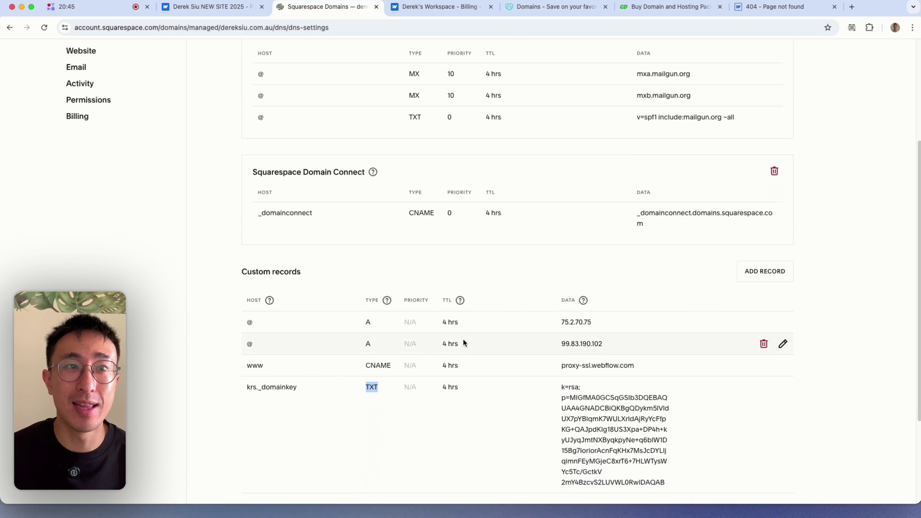
{"action": "double_click", "coordinate": [251, 325]}
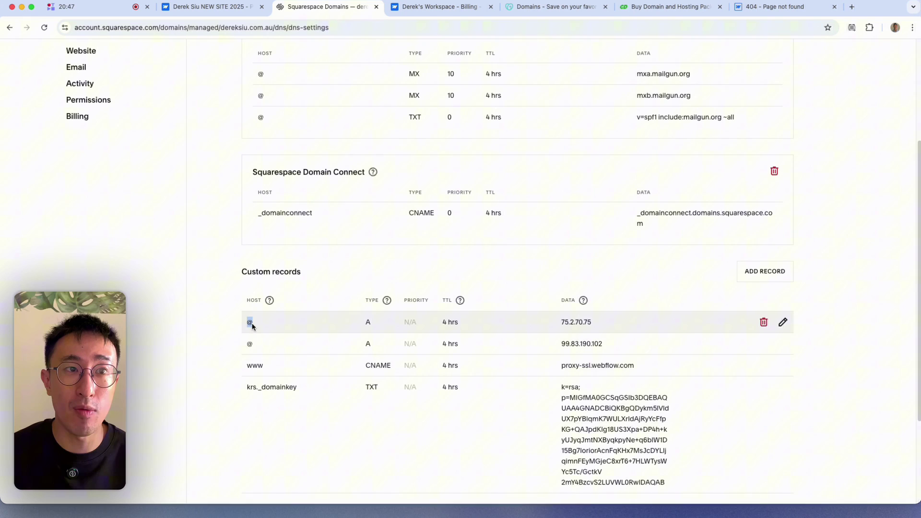
{"action": "double_click", "coordinate": [368, 322]}
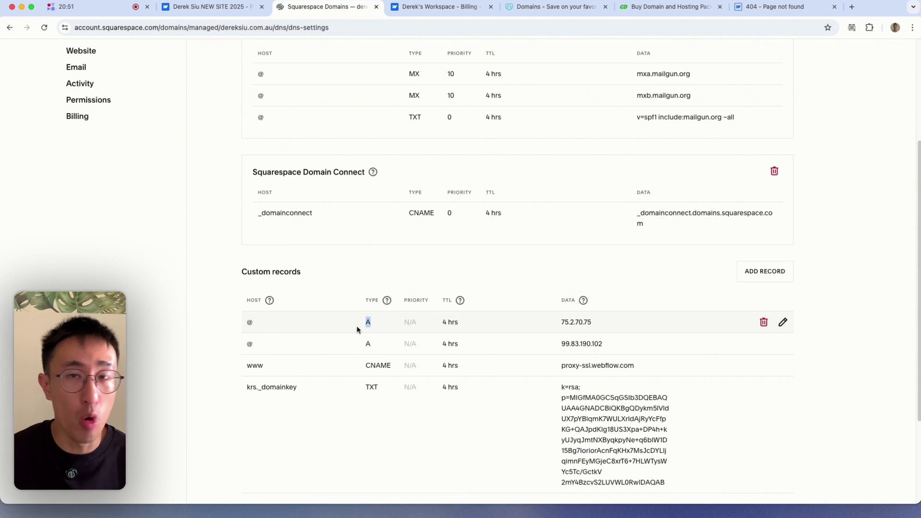
{"action": "left_click_drag", "start_coordinate": [309, 329], "coordinate": [615, 344]}
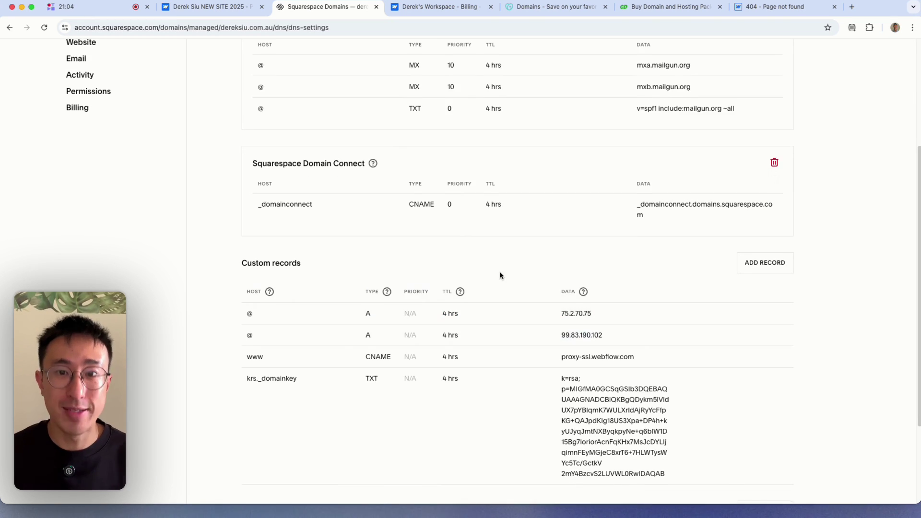
{"action": "scroll", "coordinate": [499, 272], "scroll_direction": "down", "scroll_amount": 2}
{"action": "mouse_move", "coordinate": [782, 281]}
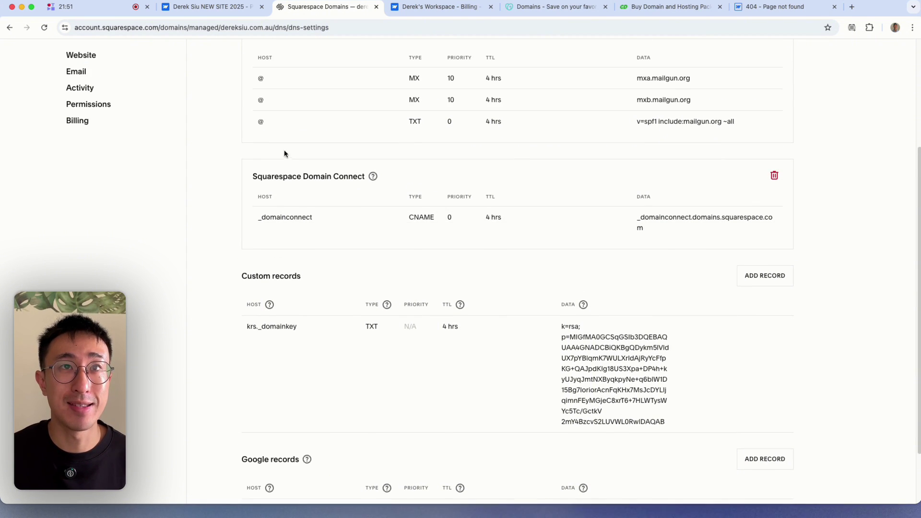
{"action": "left_click_drag", "start_coordinate": [286, 154], "coordinate": [255, 127]}
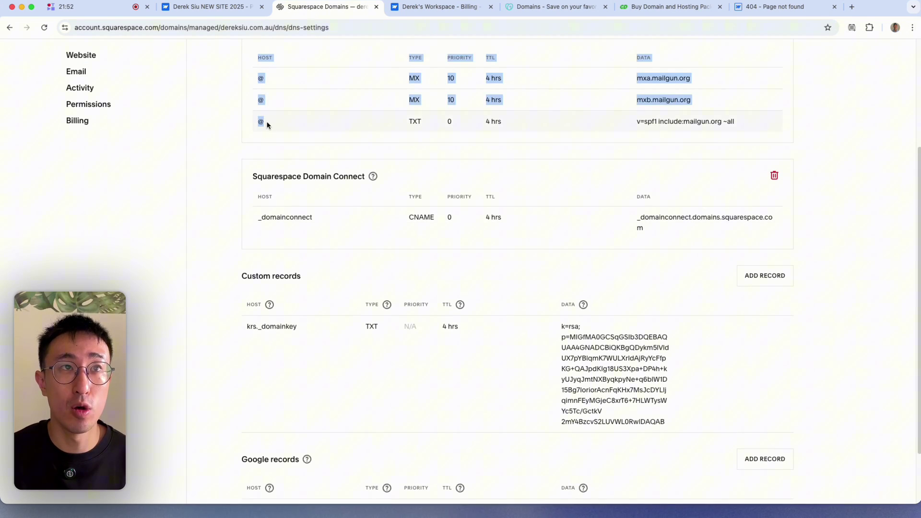
{"action": "left_click", "coordinate": [261, 121]}
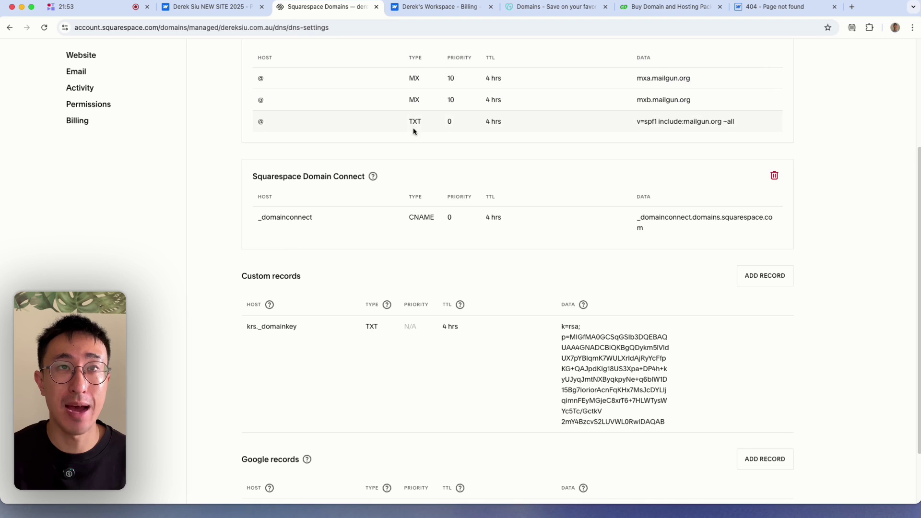
{"action": "left_click_drag", "start_coordinate": [414, 122], "coordinate": [409, 122]}
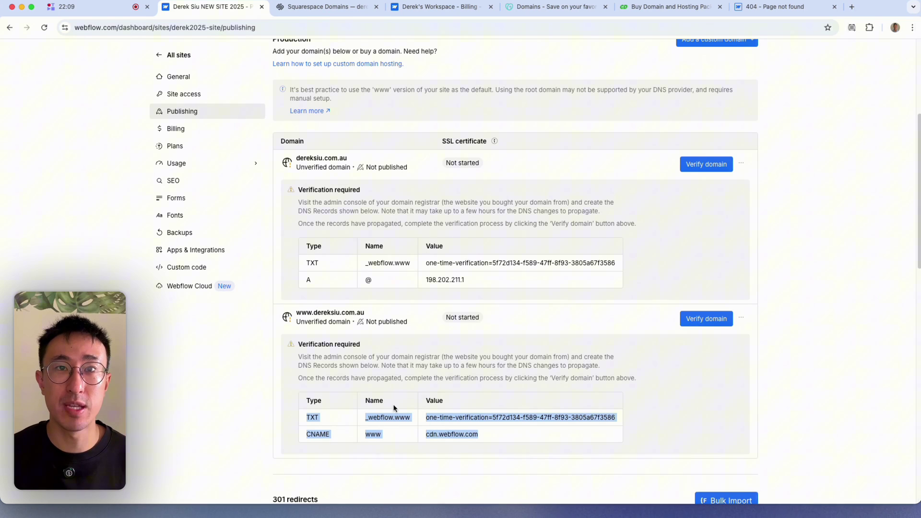
Copy the TXT verification value and the _webflow.www record name from Webflow
{"action": "double_click", "coordinate": [318, 266]}
{"action": "left_click_drag", "start_coordinate": [428, 264], "coordinate": [624, 265]}
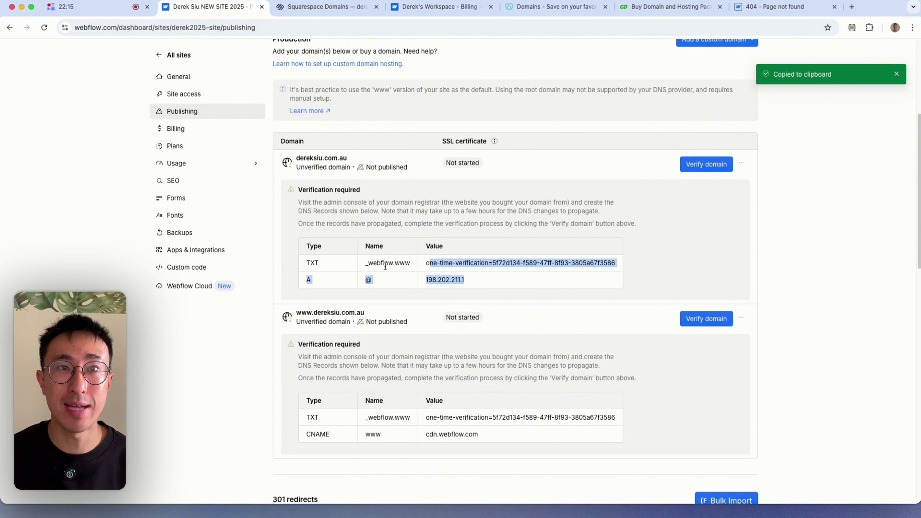
{"action": "left_click", "coordinate": [461, 264]}
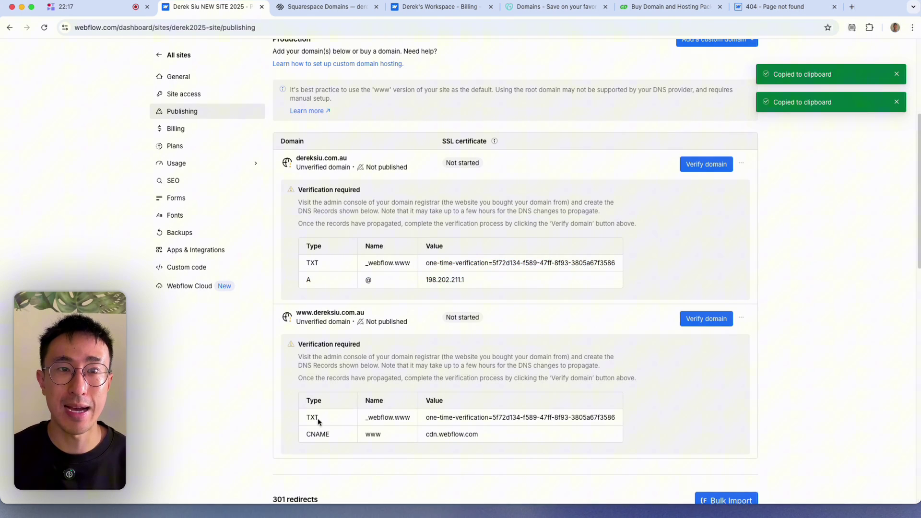
{"action": "scroll", "coordinate": [423, 234], "scroll_direction": "down", "scroll_amount": 1}
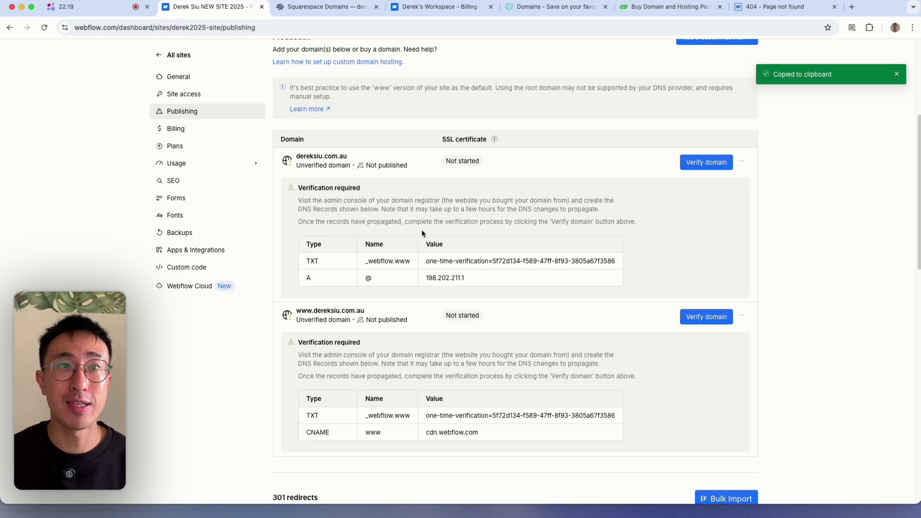
{"action": "left_click", "coordinate": [371, 259]}
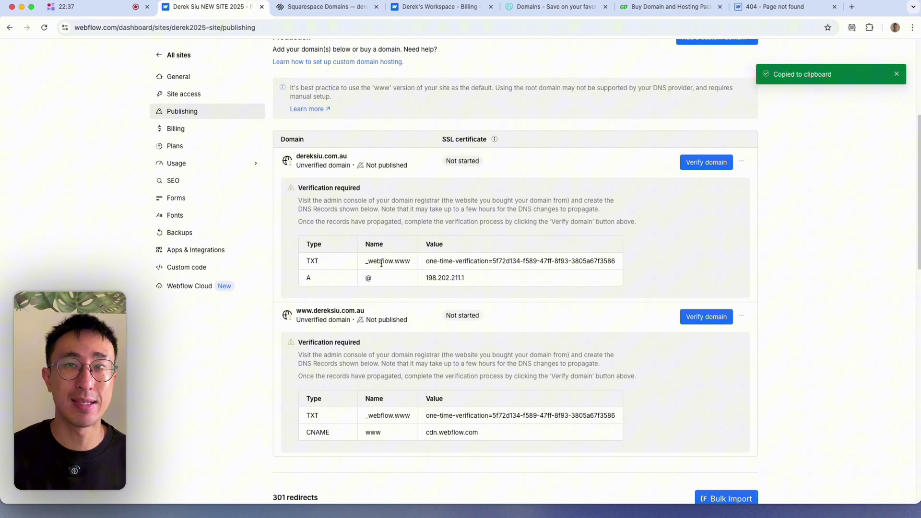
Add a Squarespace custom record with host _webflow.www and type TXT
{"action": "left_click", "coordinate": [328, 7]}
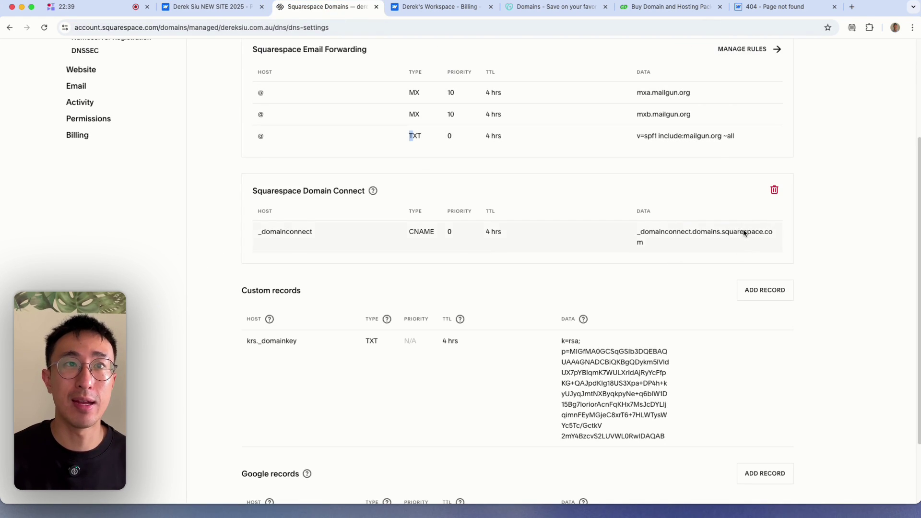
{"action": "left_click", "coordinate": [763, 291]}
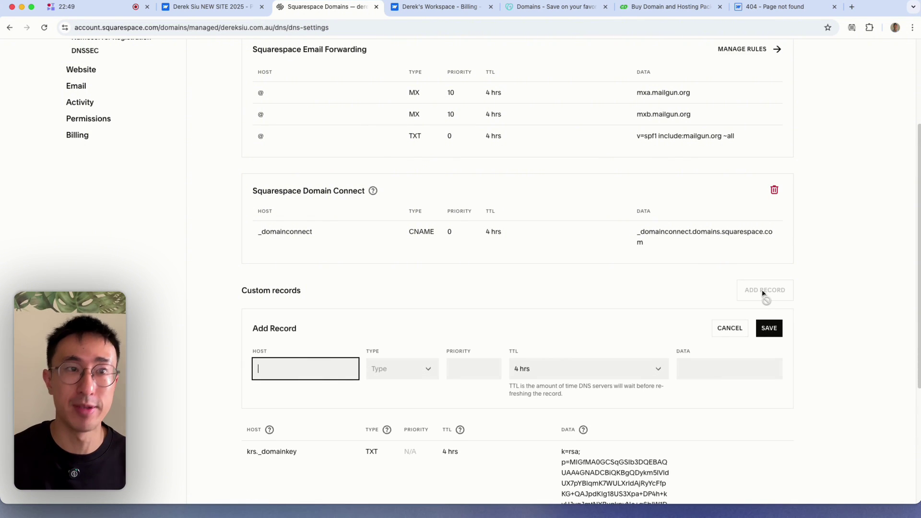
{"action": "scroll", "coordinate": [412, 326], "scroll_direction": "down", "scroll_amount": 2}
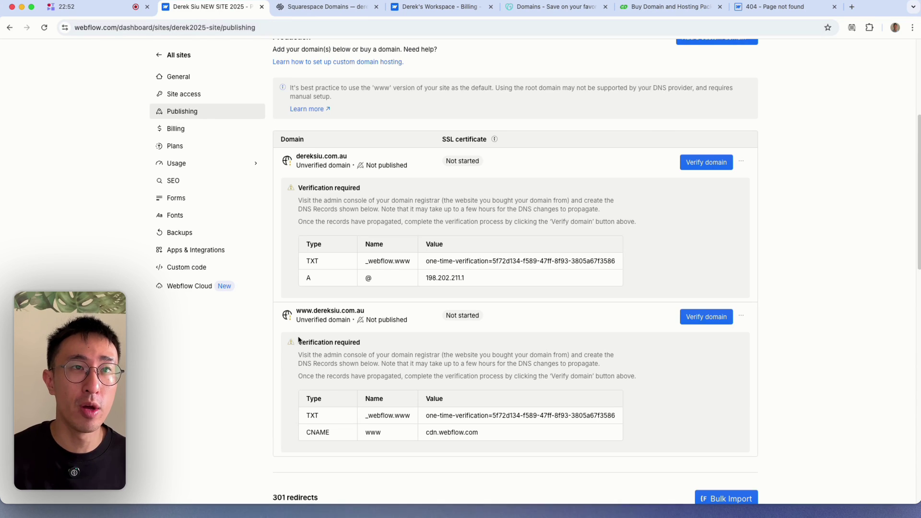
{"action": "left_click", "coordinate": [364, 416]}
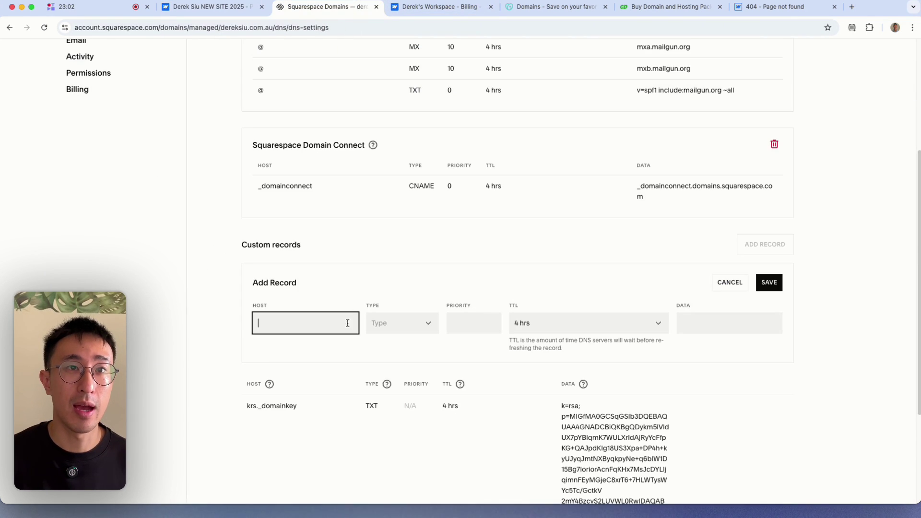
{"action": "key", "text": "super+v"}
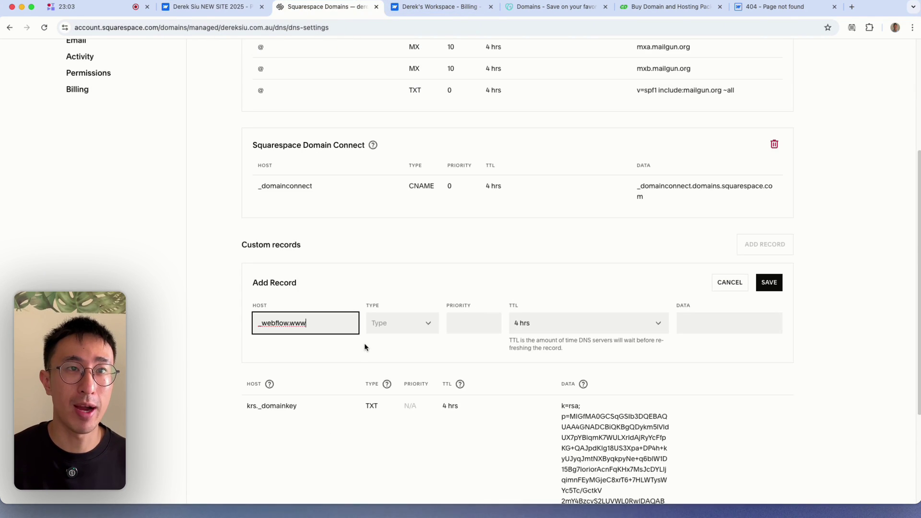
{"action": "left_click", "coordinate": [398, 324]}
{"action": "scroll", "coordinate": [396, 403], "scroll_direction": "down", "scroll_amount": 5}
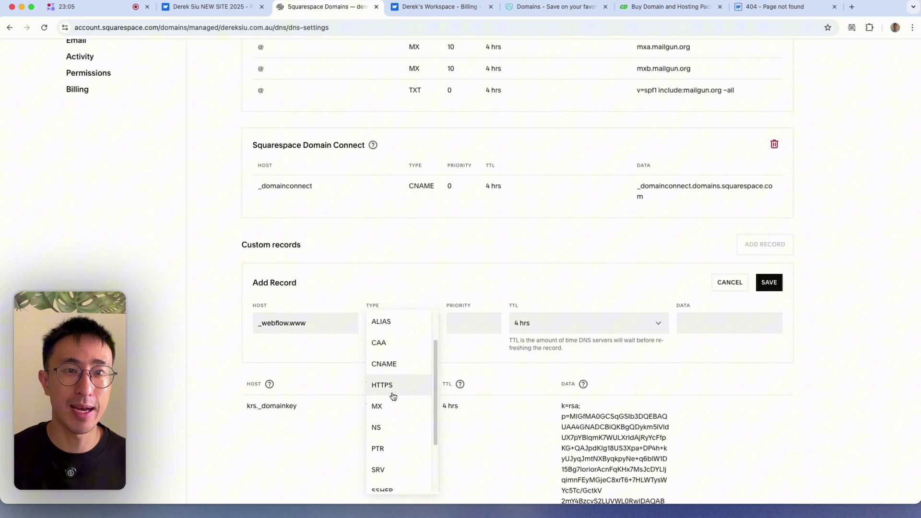
{"action": "left_click", "coordinate": [397, 483]}
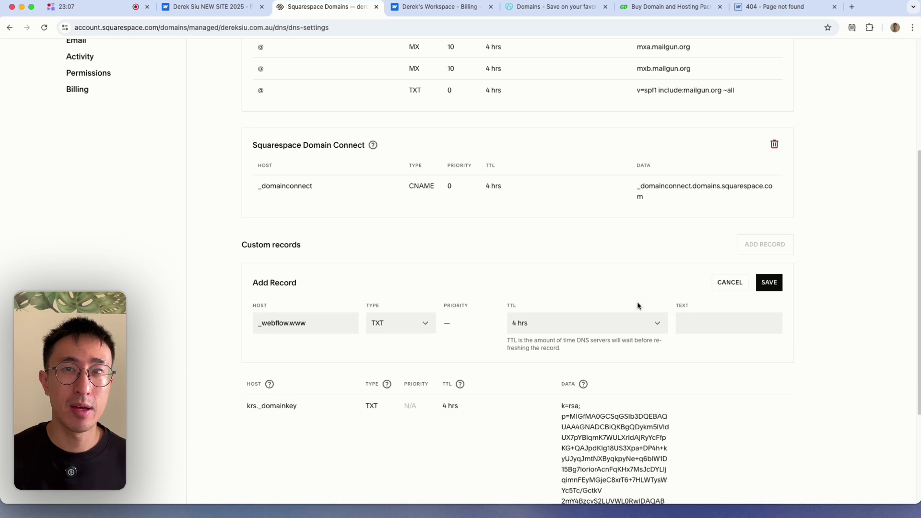
Paste Webflow's verification value into the TXT record's text and save it
{"action": "left_click", "coordinate": [702, 324]}
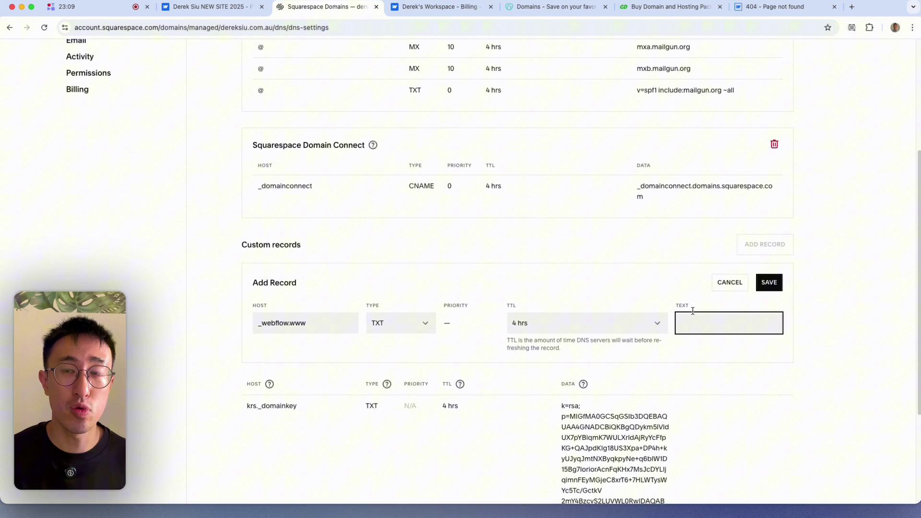
{"action": "left_click", "coordinate": [218, 10]}
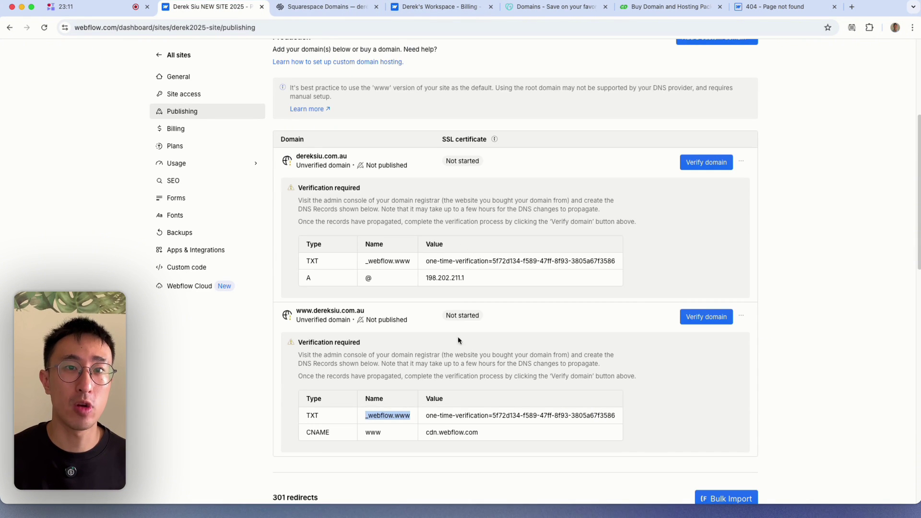
{"action": "left_click", "coordinate": [446, 415]}
{"action": "left_click", "coordinate": [326, 6]}
{"action": "key", "text": "super+v"}
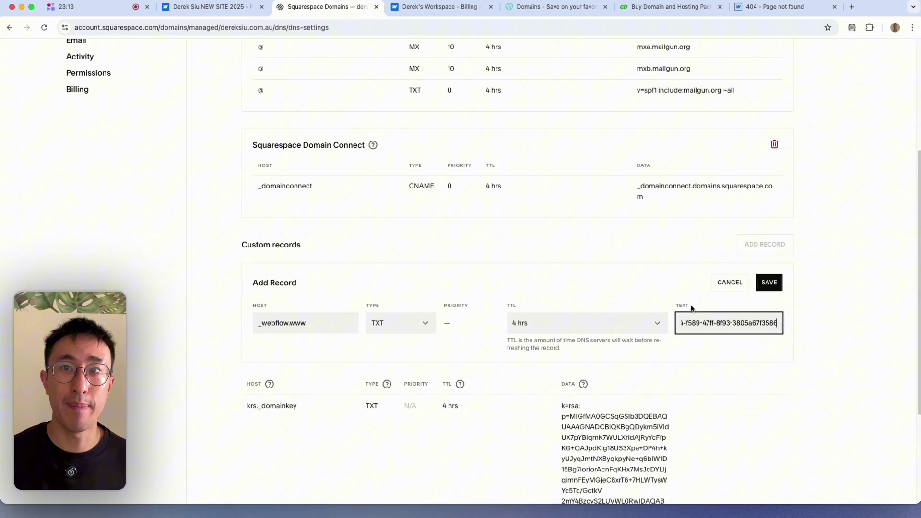
{"action": "left_click", "coordinate": [648, 292]}
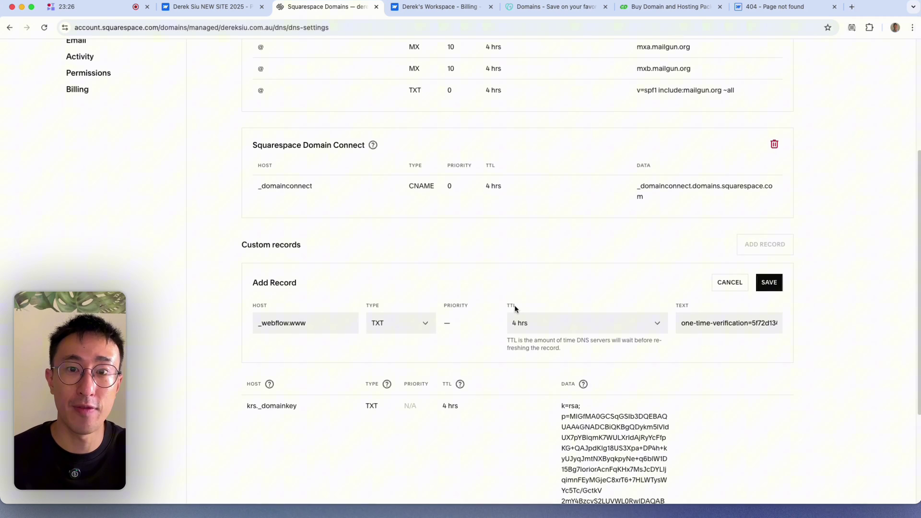
{"action": "left_click", "coordinate": [768, 283]}
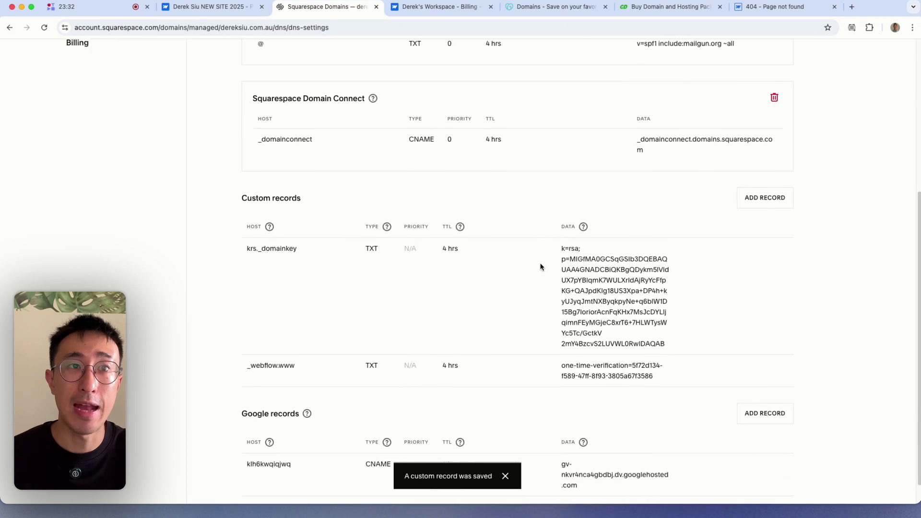
Check the saved _webflow.www TXT record and its verification value
{"action": "scroll", "coordinate": [387, 360], "scroll_direction": "down", "scroll_amount": 1}
{"action": "scroll", "coordinate": [351, 376], "scroll_direction": "up", "scroll_amount": 2}
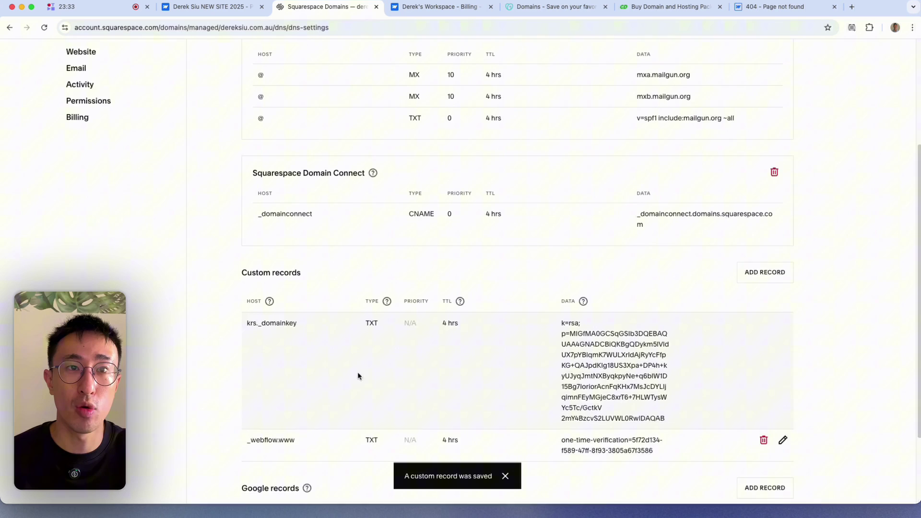
{"action": "scroll", "coordinate": [244, 415], "scroll_direction": "down", "scroll_amount": 1}
{"action": "left_click_drag", "start_coordinate": [244, 415], "coordinate": [379, 414]}
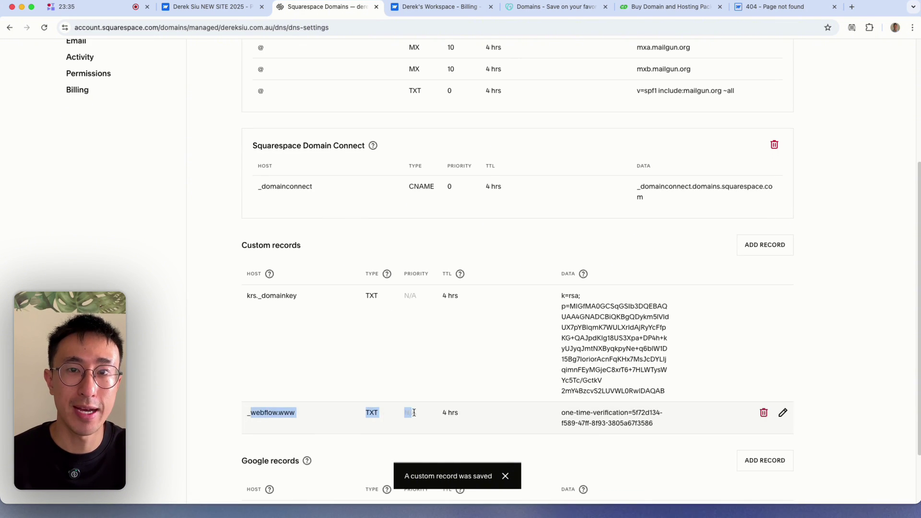
{"action": "left_click_drag", "start_coordinate": [563, 413], "coordinate": [667, 422]}
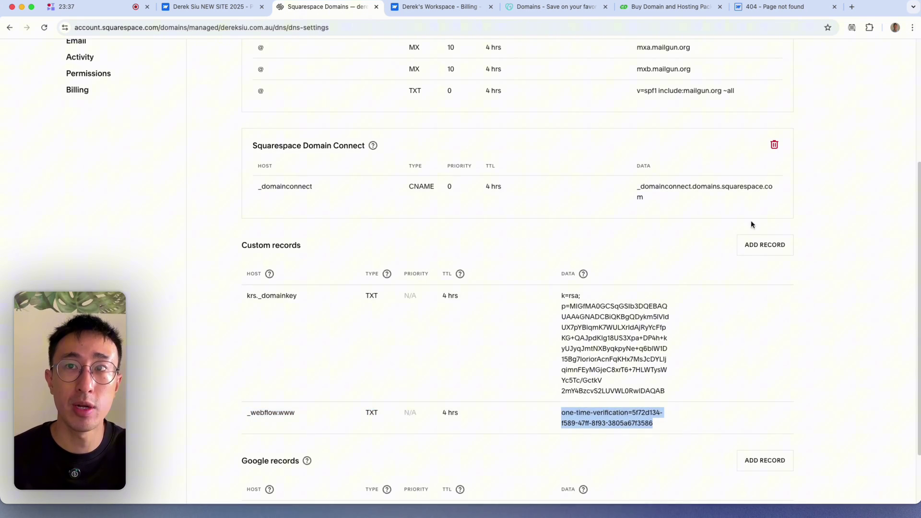
Add and save a www CNAME record pointing to cdn.webflow.com
{"action": "left_click", "coordinate": [750, 246]}
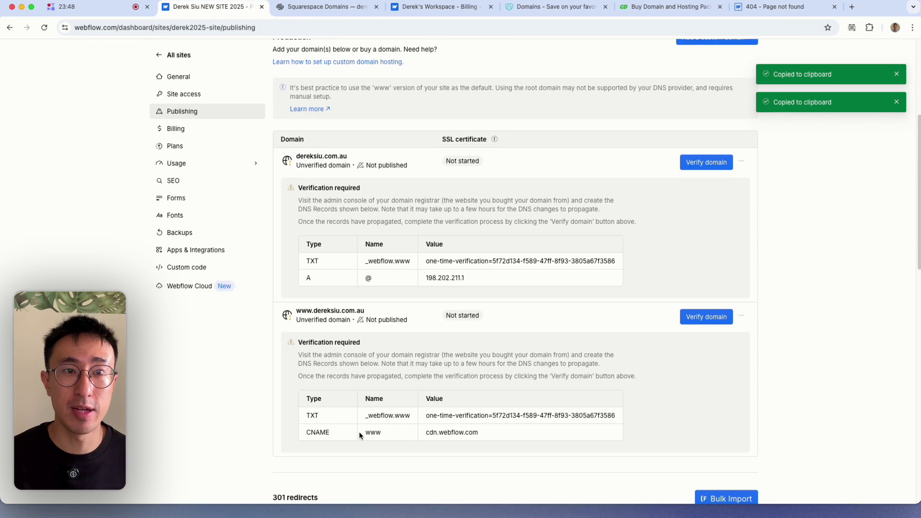
{"action": "left_click", "coordinate": [373, 433]}
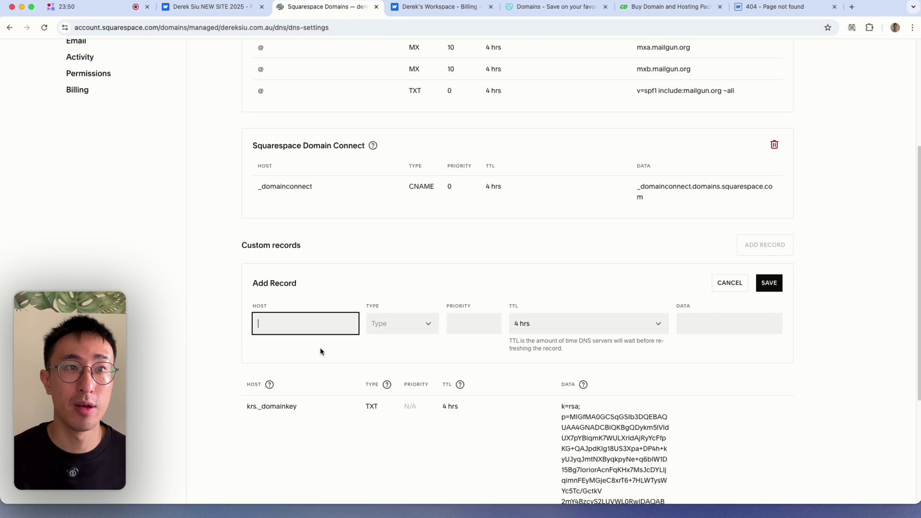
{"action": "key", "text": "ctrl+v"}
{"action": "left_click", "coordinate": [384, 325]}
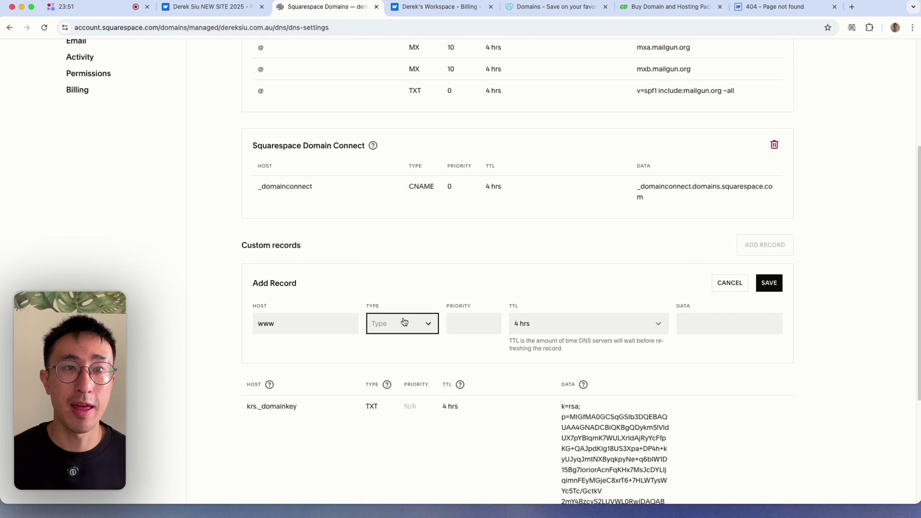
{"action": "left_click", "coordinate": [402, 408]}
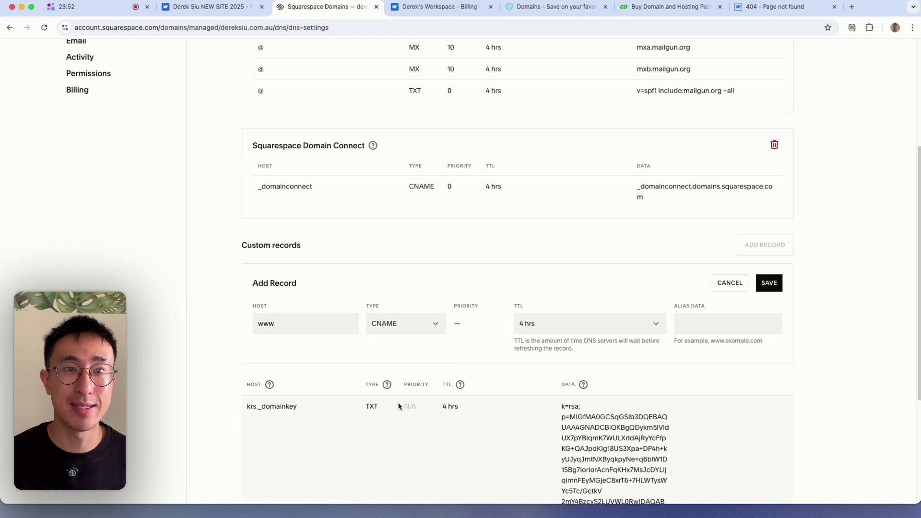
{"action": "left_click", "coordinate": [694, 322]}
{"action": "left_click", "coordinate": [211, 7]}
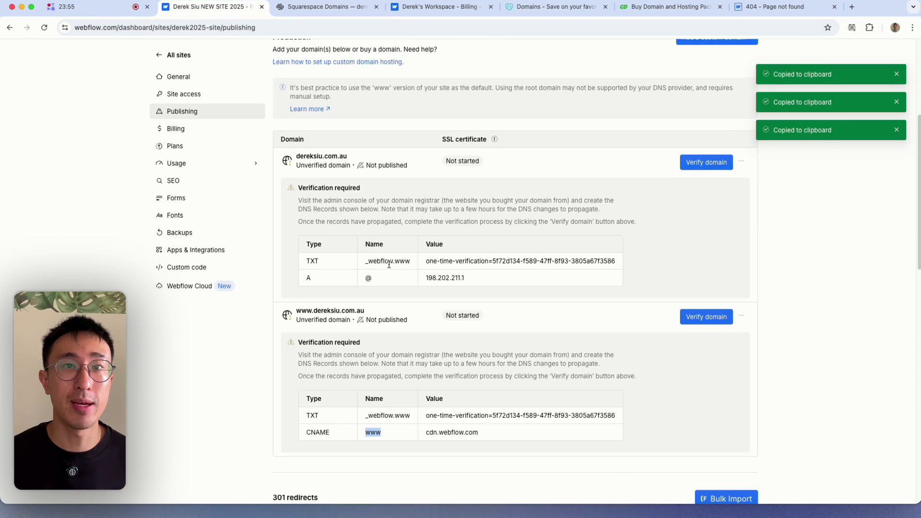
{"action": "left_click_drag", "start_coordinate": [425, 434], "coordinate": [494, 434]}
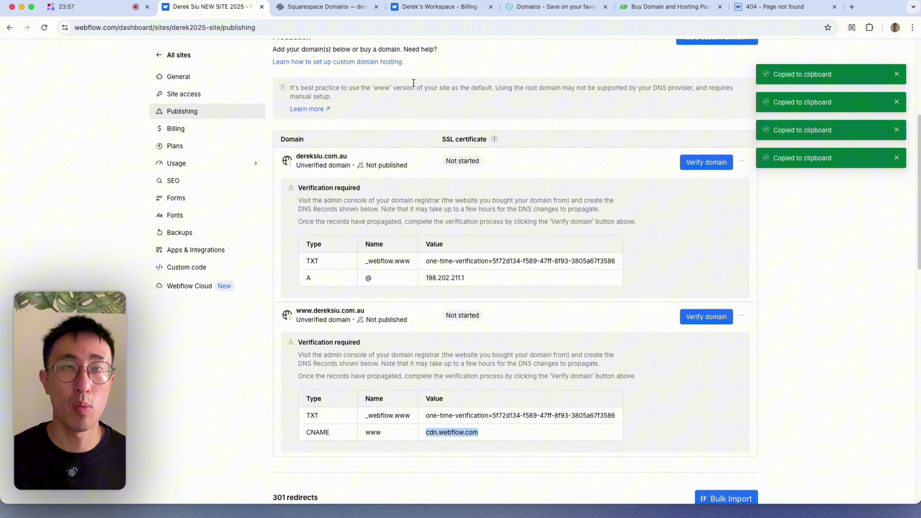
{"action": "left_click", "coordinate": [338, 24]}
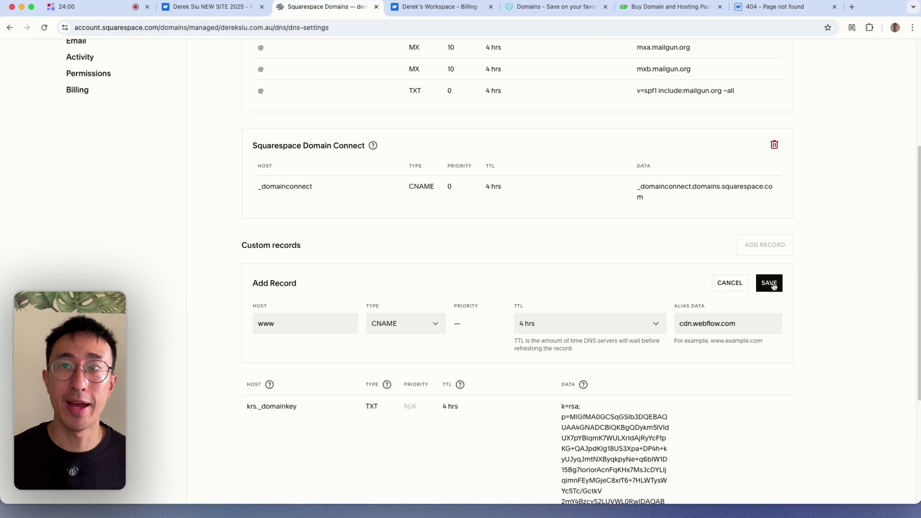
{"action": "left_click", "coordinate": [767, 284]}
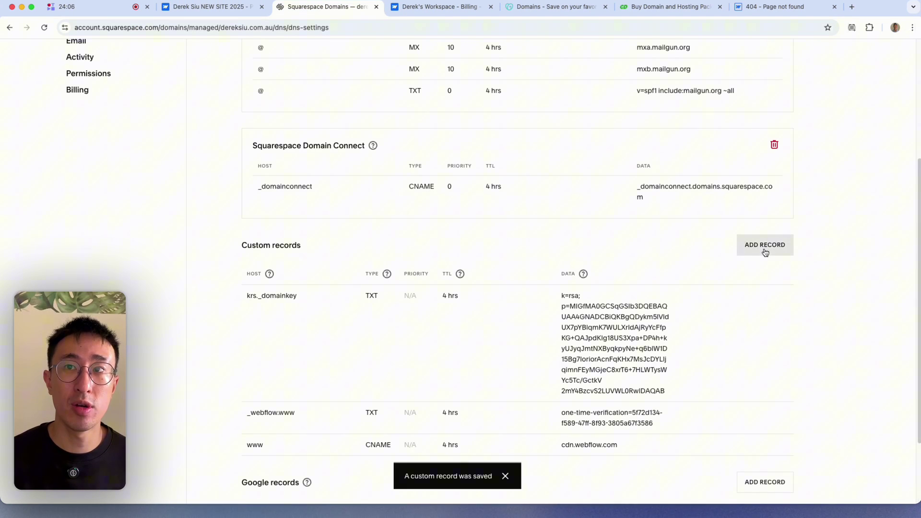
Start a new custom record with host @ and type A
{"action": "left_click", "coordinate": [766, 247]}
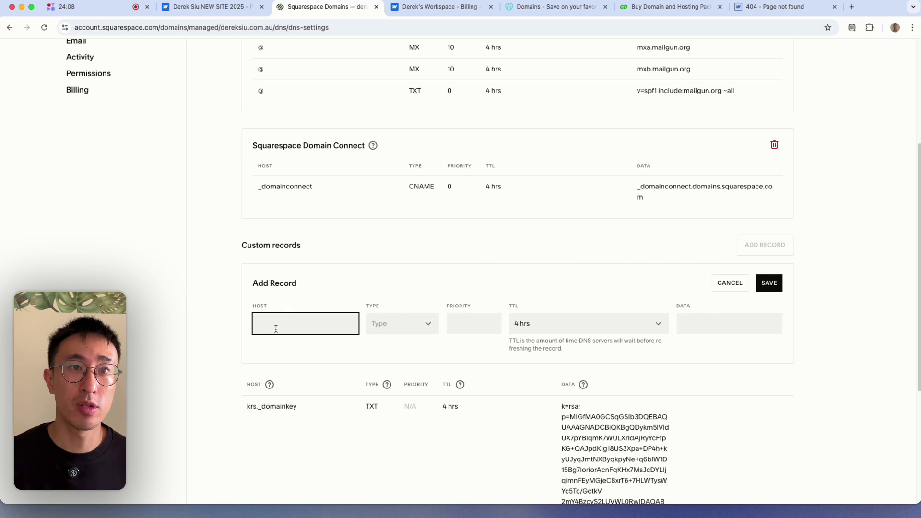
{"action": "type", "text": "A"}
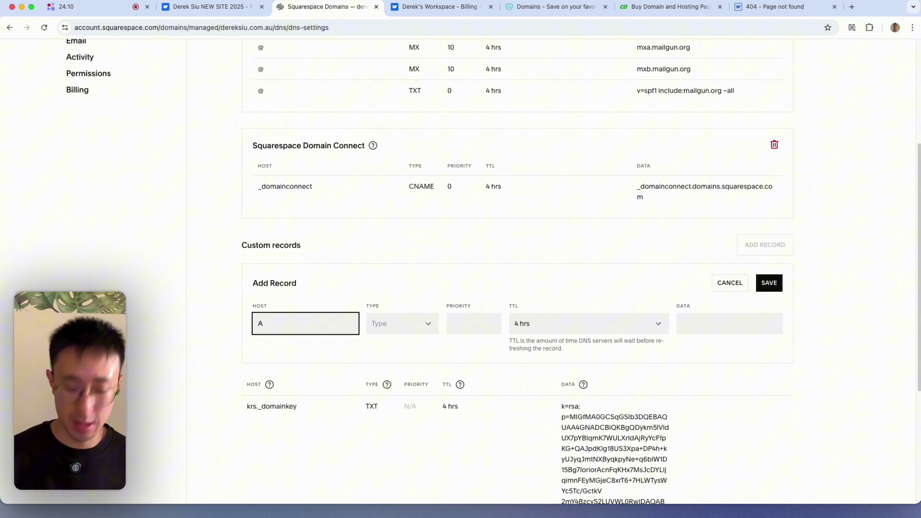
{"action": "key", "text": "BackSpace"}
{"action": "type", "text": "@"}
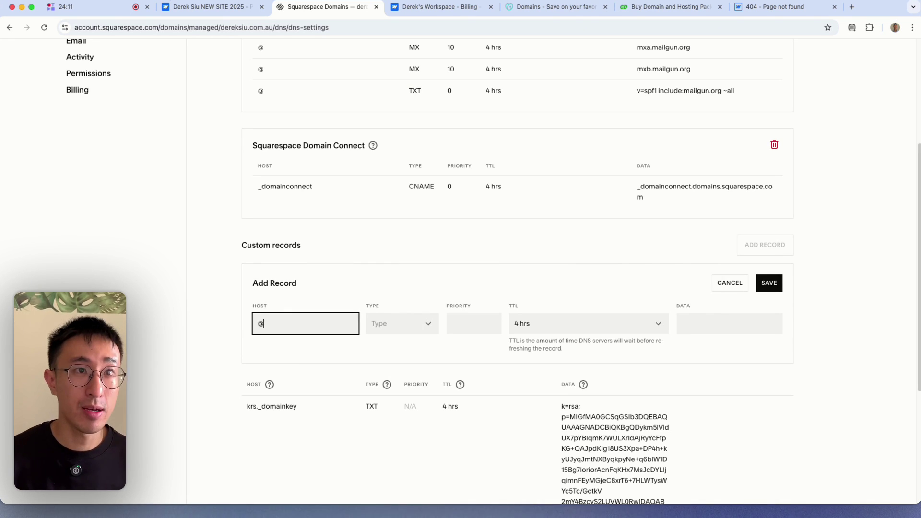
{"action": "double_click", "coordinate": [258, 326]}
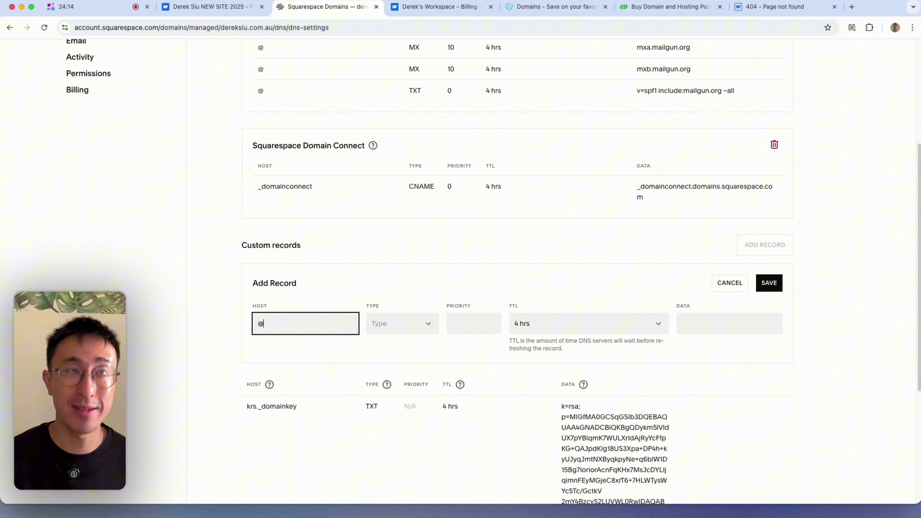
{"action": "key", "text": "super+alt+Left"}
{"action": "left_click_drag", "start_coordinate": [363, 280], "coordinate": [376, 281]}
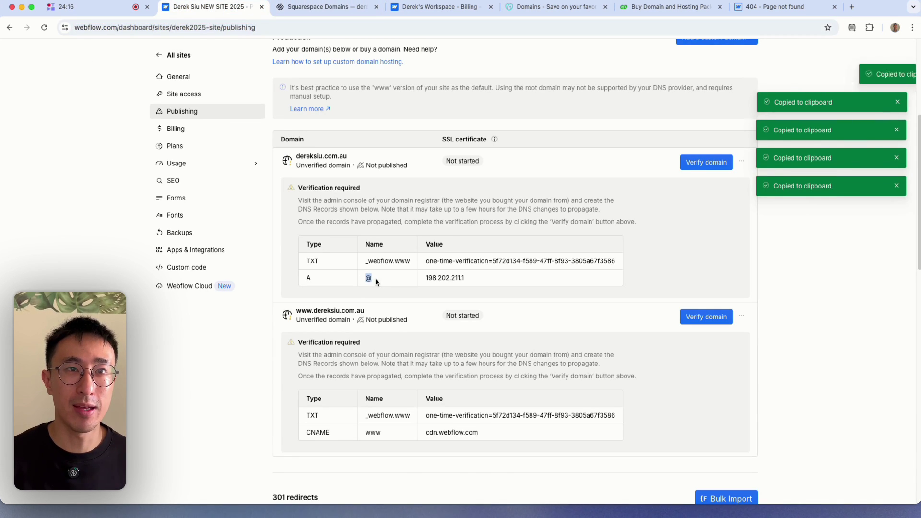
{"action": "key", "text": "super+alt+Right"}
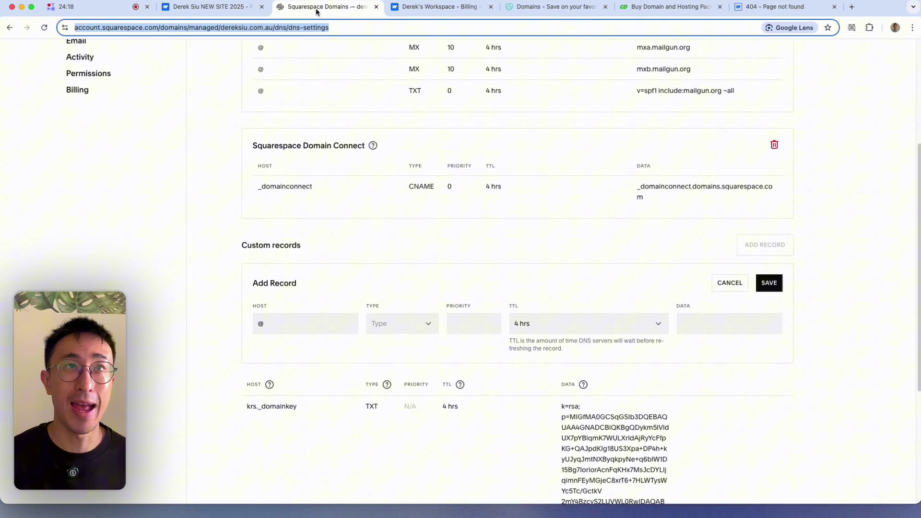
{"action": "left_click", "coordinate": [402, 325]}
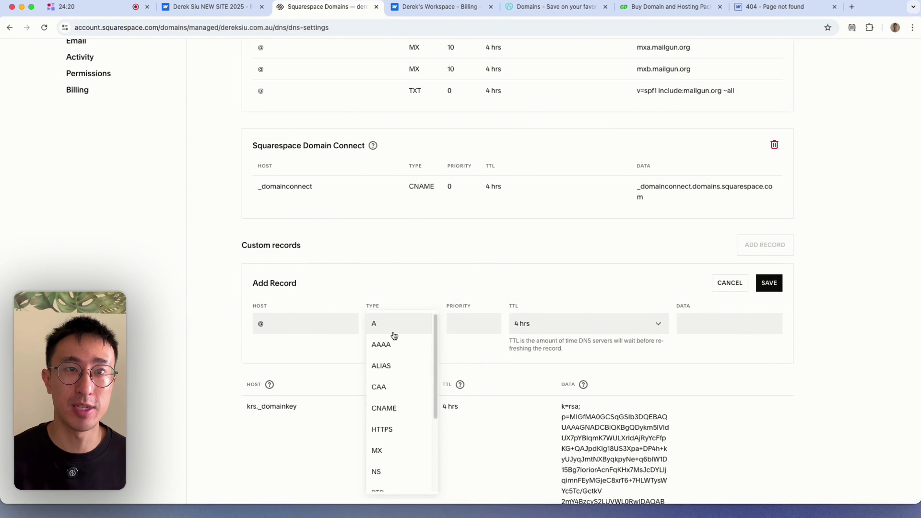
{"action": "left_click", "coordinate": [394, 331]}
Paste 198.202.211.1 from Webflow as the IP address and save the A record
{"action": "left_click", "coordinate": [201, 13]}
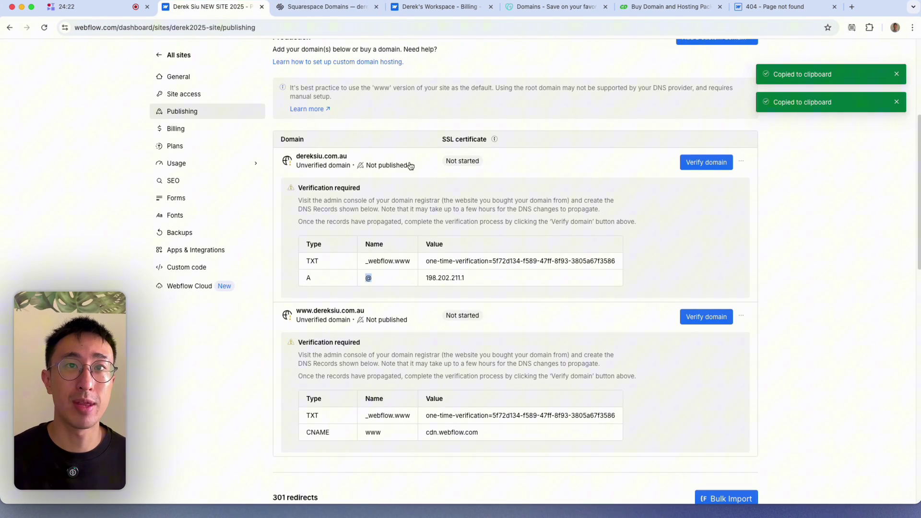
{"action": "left_click", "coordinate": [302, 13]}
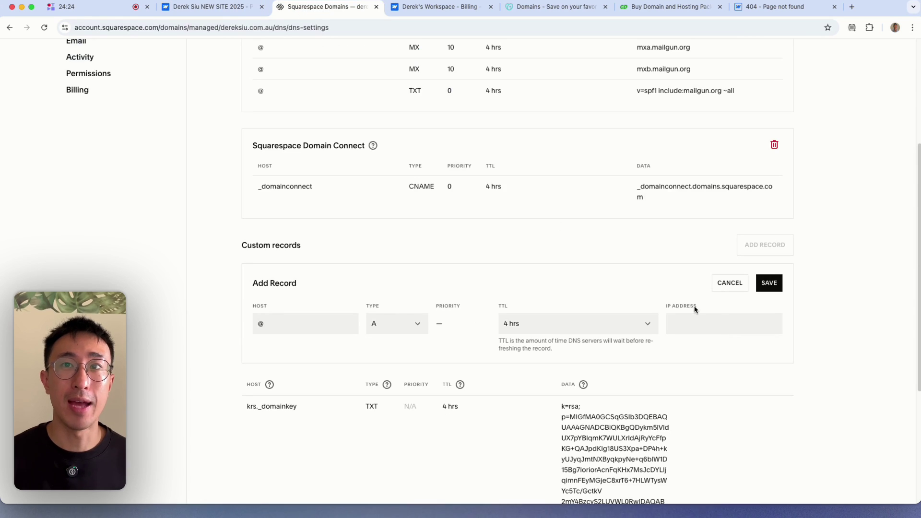
{"action": "left_click", "coordinate": [694, 316]}
{"action": "key", "text": "super+v"}
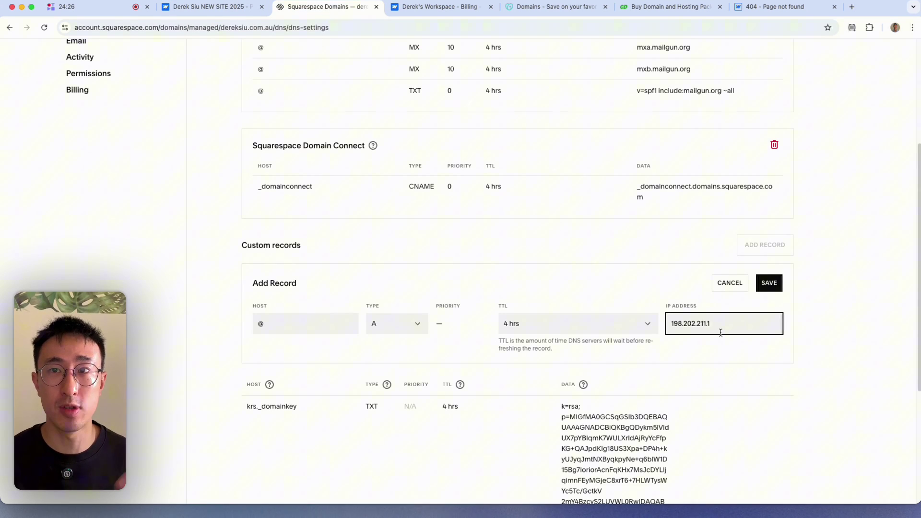
{"action": "left_click", "coordinate": [779, 284]}
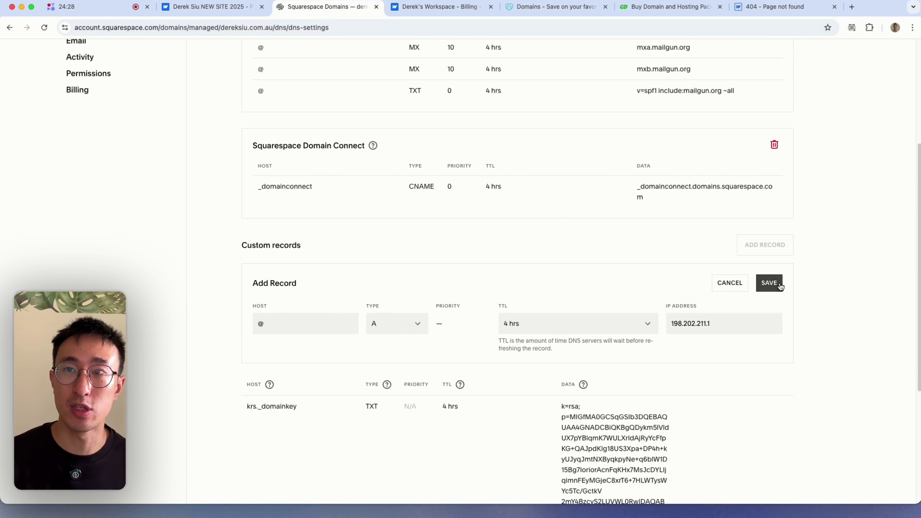
{"action": "scroll", "coordinate": [819, 286], "scroll_direction": "up", "scroll_amount": 2}
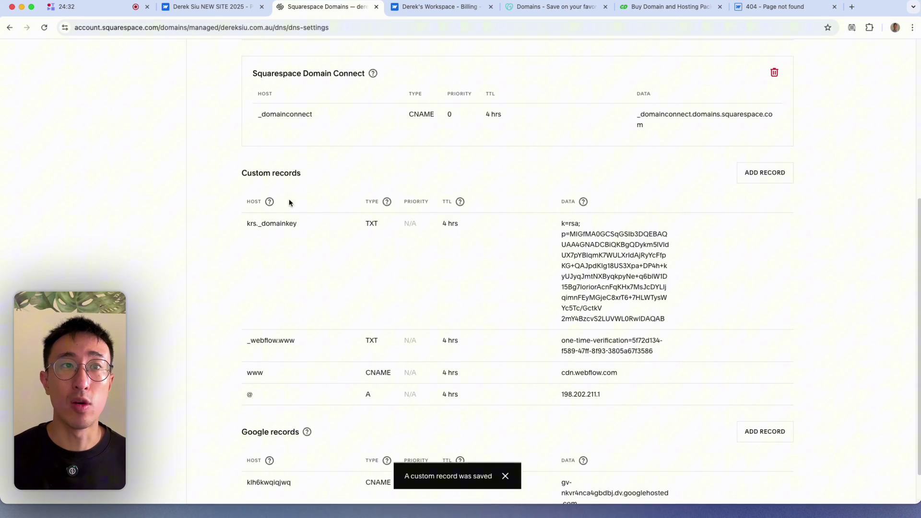
{"action": "scroll", "coordinate": [714, 274], "scroll_direction": "up", "scroll_amount": 5}
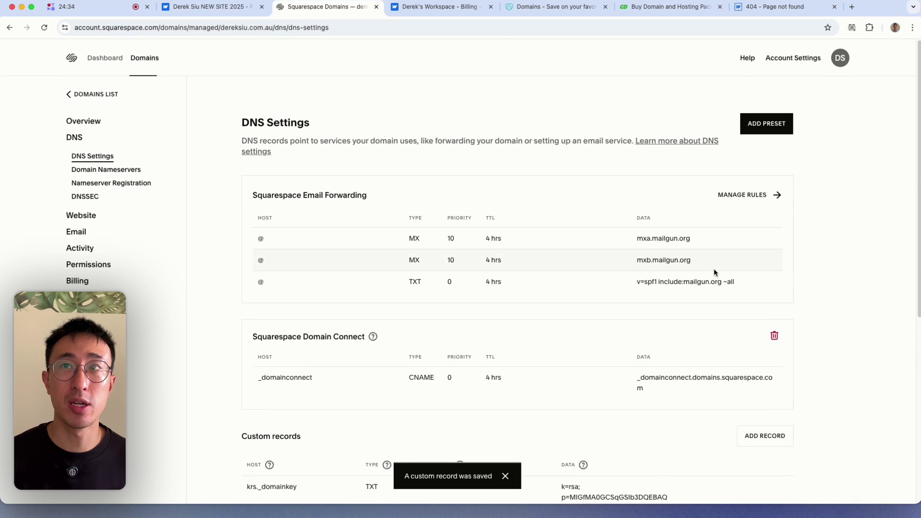
{"action": "scroll", "coordinate": [730, 193], "scroll_direction": "down", "scroll_amount": 5}
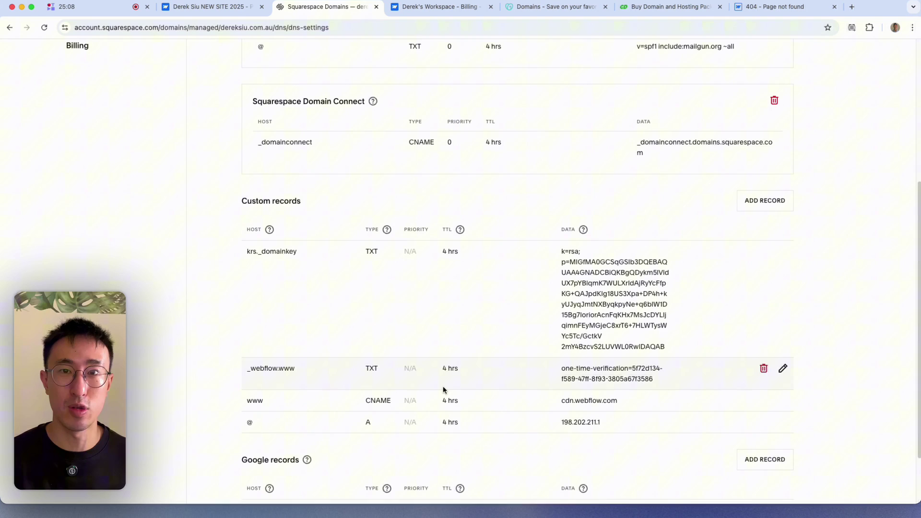
Verify the dereksiu.com.au domain in Webflow's Publishing settings
{"action": "left_click", "coordinate": [211, 5]}
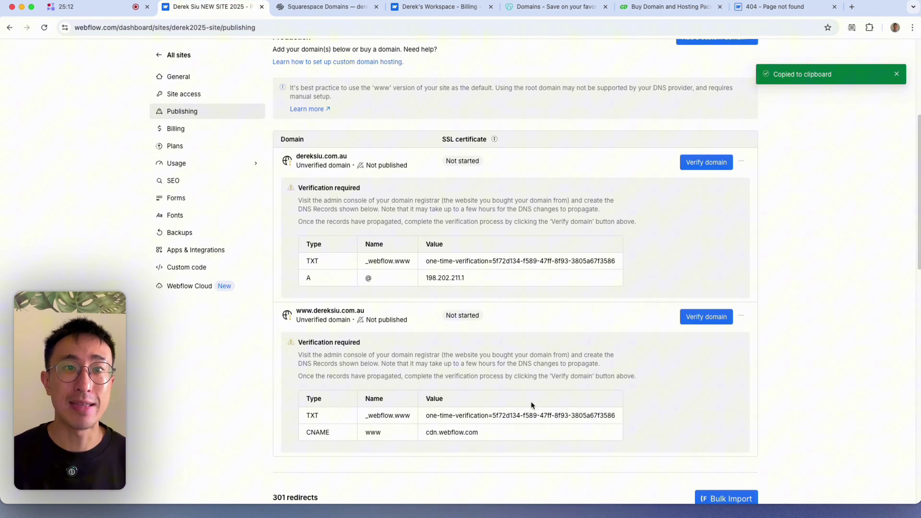
{"action": "left_click", "coordinate": [701, 165]}
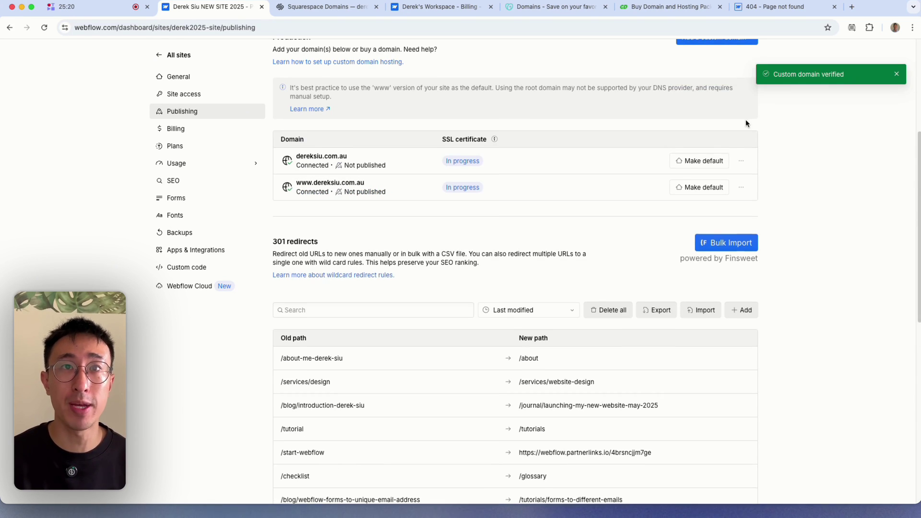
{"action": "scroll", "coordinate": [446, 235], "scroll_direction": "up", "scroll_amount": 2}
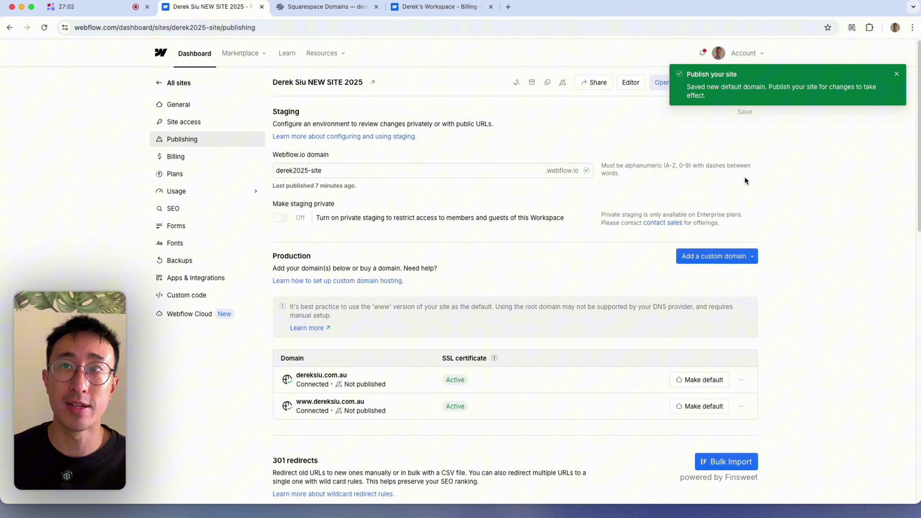
{"action": "left_click", "coordinate": [897, 73]}
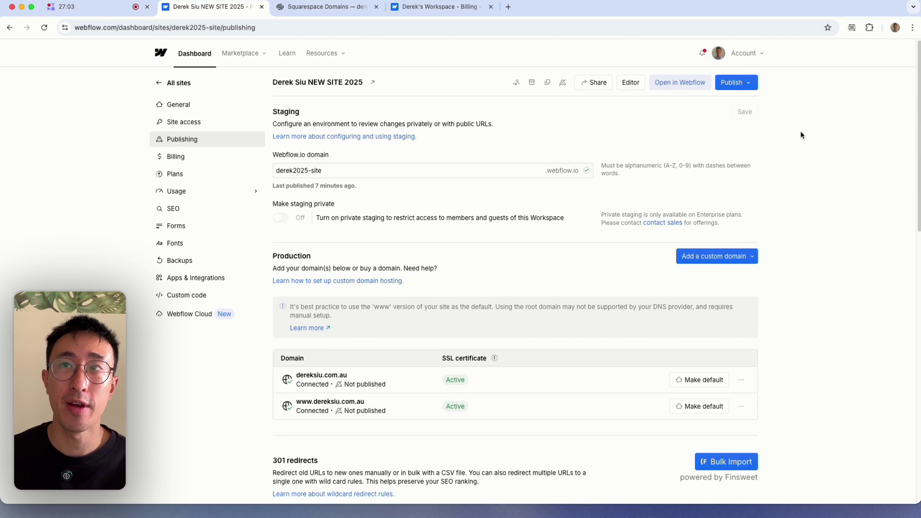
{"action": "left_click", "coordinate": [737, 84]}
{"action": "left_click", "coordinate": [738, 87]}
{"action": "left_click", "coordinate": [738, 87]}
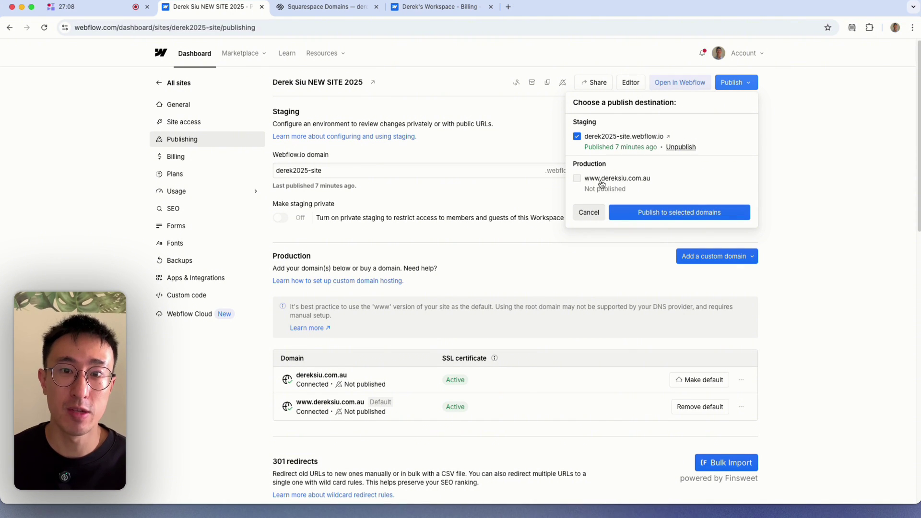
{"action": "left_click", "coordinate": [601, 184]}
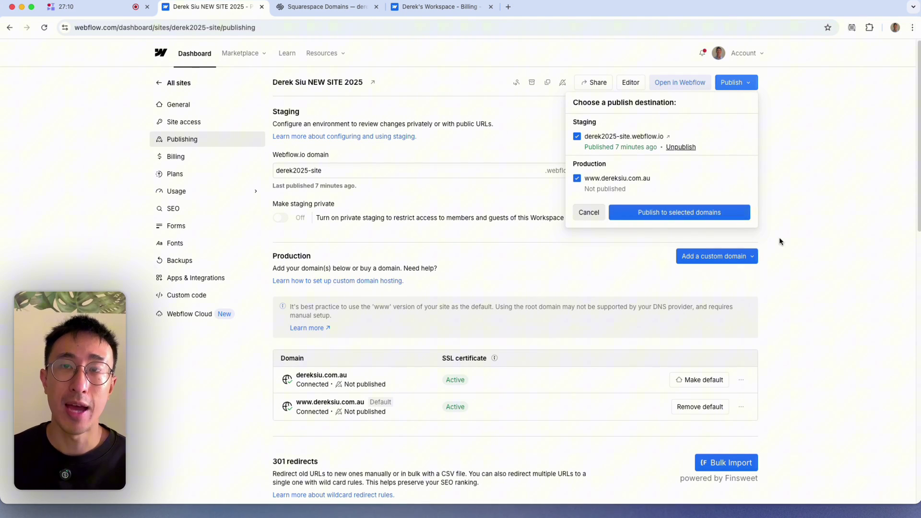
{"action": "left_click", "coordinate": [804, 256]}
{"action": "scroll", "coordinate": [646, 376], "scroll_direction": "down", "scroll_amount": 2}
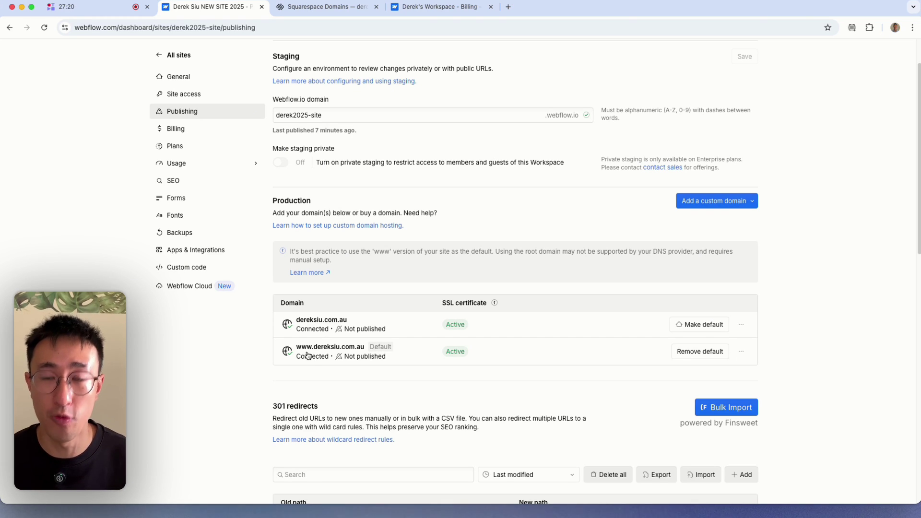
{"action": "scroll", "coordinate": [695, 144], "scroll_direction": "up", "scroll_amount": 2}
{"action": "left_click", "coordinate": [732, 85]}
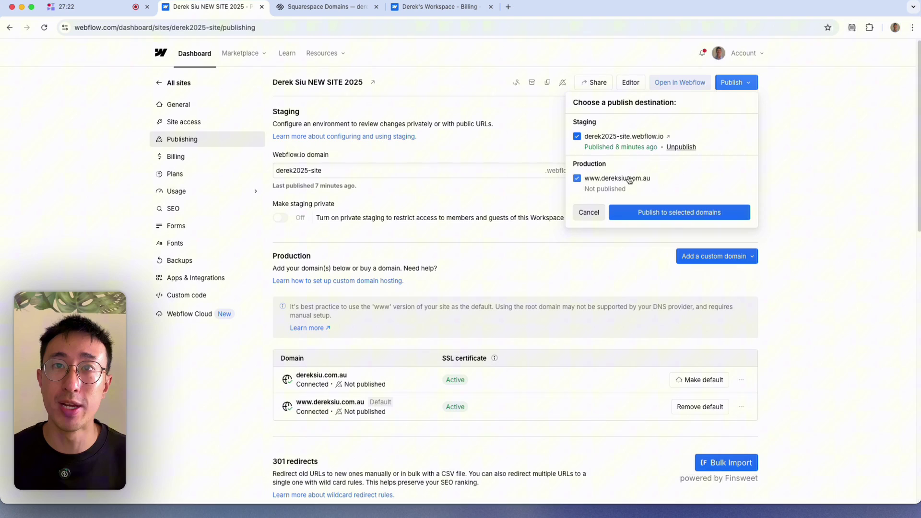
{"action": "triple_click", "coordinate": [630, 180]}
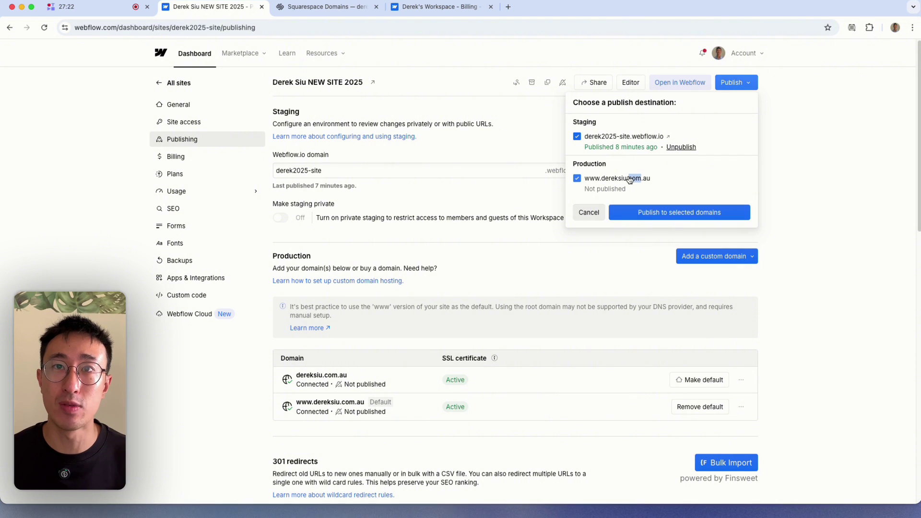
{"action": "left_click", "coordinate": [577, 180]}
{"action": "left_click", "coordinate": [578, 181]}
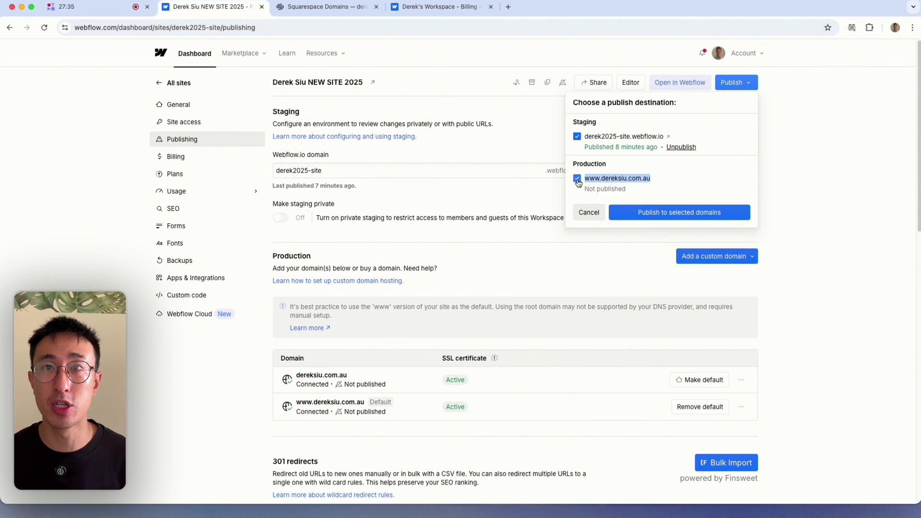
{"action": "left_click", "coordinate": [660, 215]}
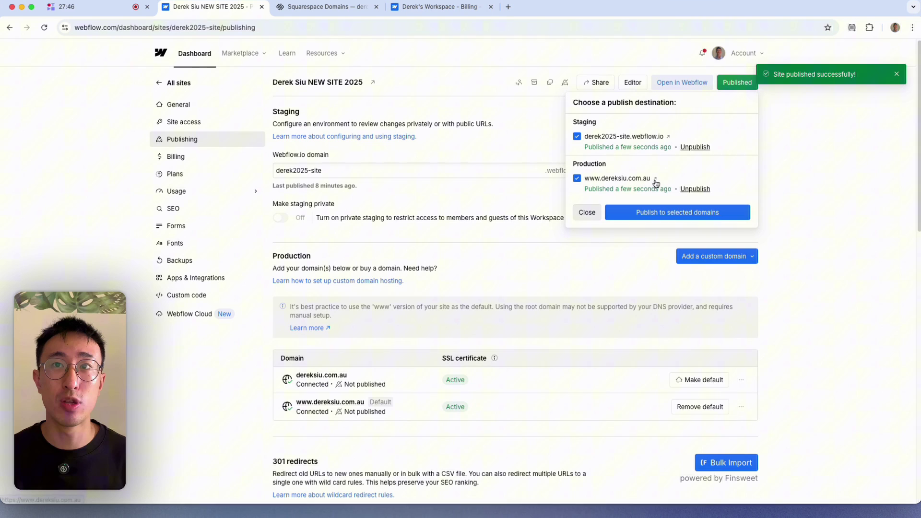
{"action": "left_click", "coordinate": [655, 181]}
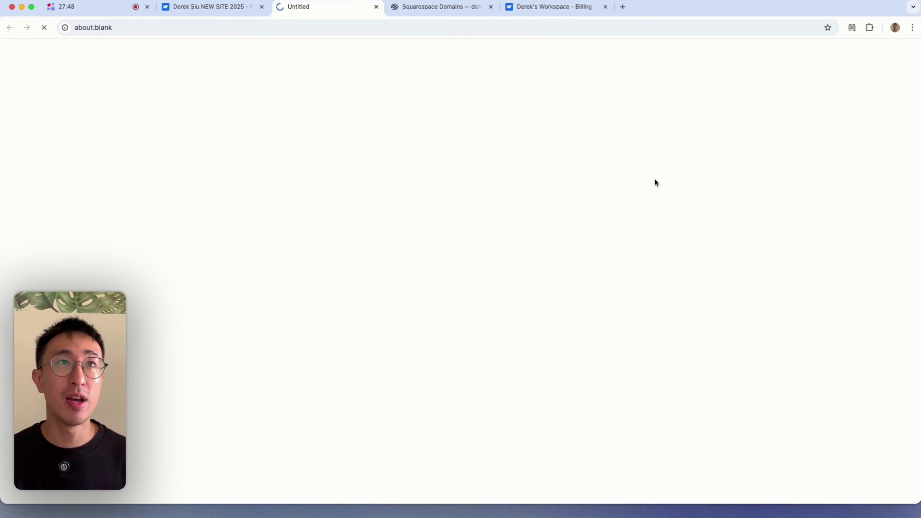